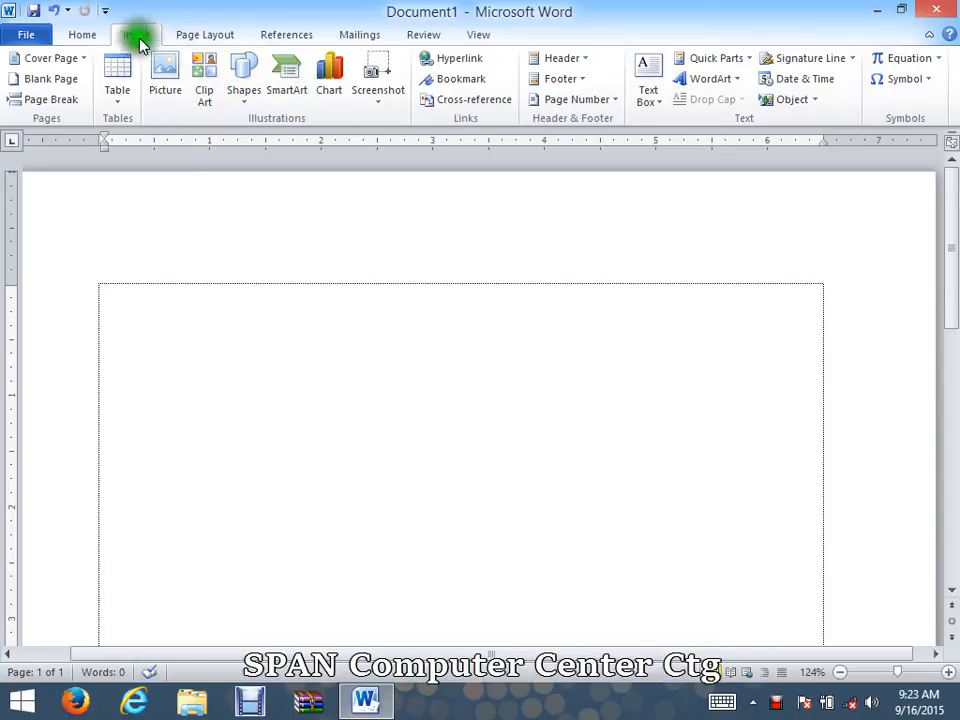
Step: Reduce the font size at the start of the blank document to 48
left_click(78, 33)
left_click(243, 67)
left_click(243, 67)
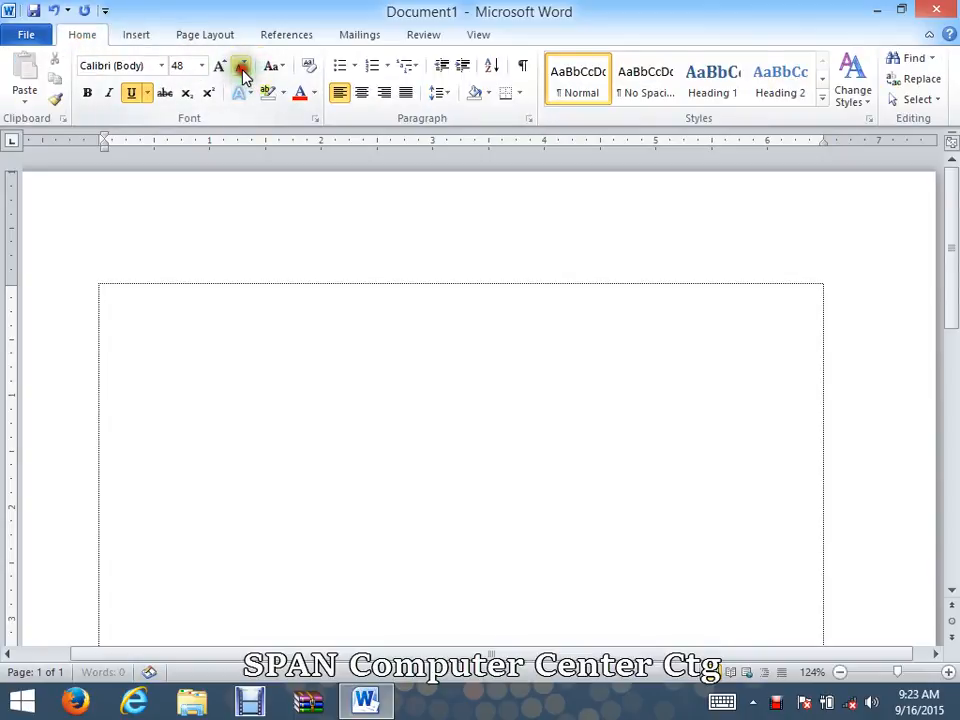
Step: Open the full Symbol dialog, enlarge it to show more characters, and position it clear of the insertion point
left_click(124, 33)
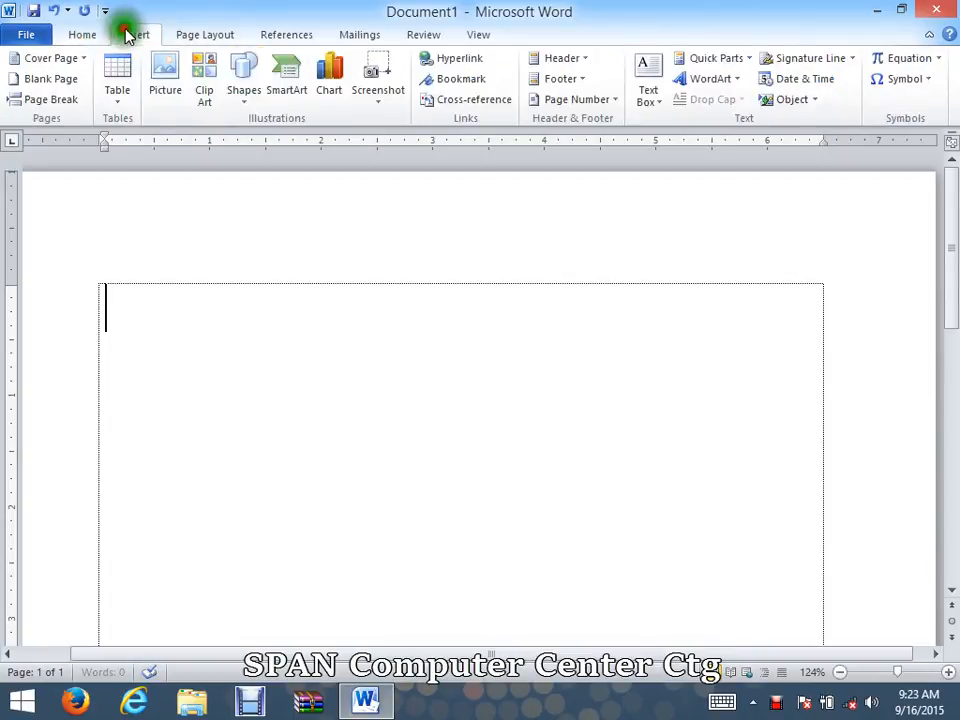
left_click(890, 80)
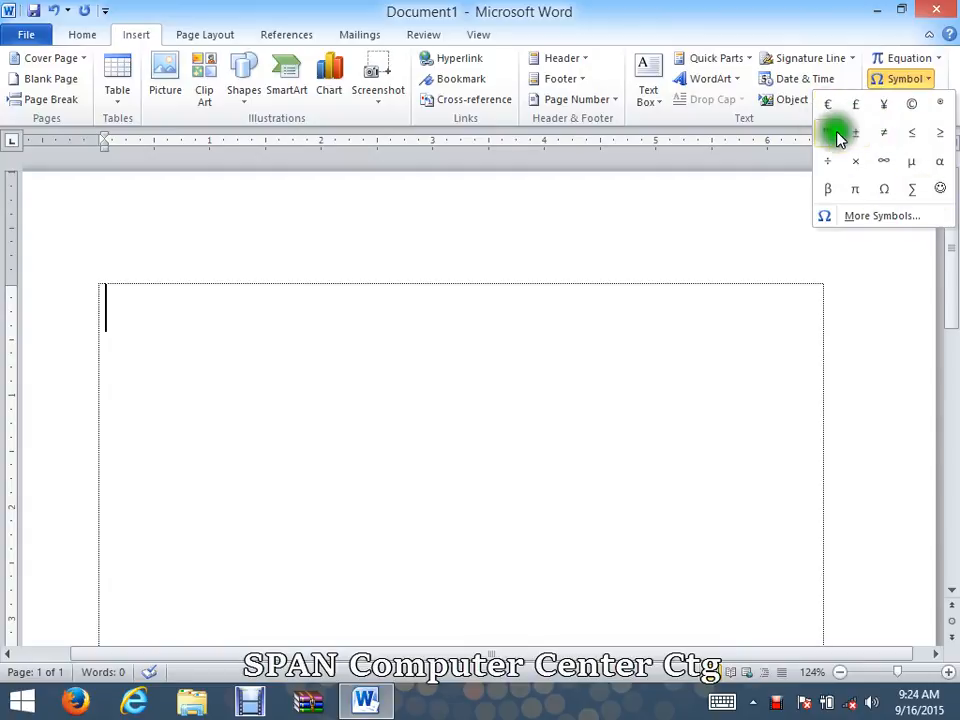
left_click(882, 218)
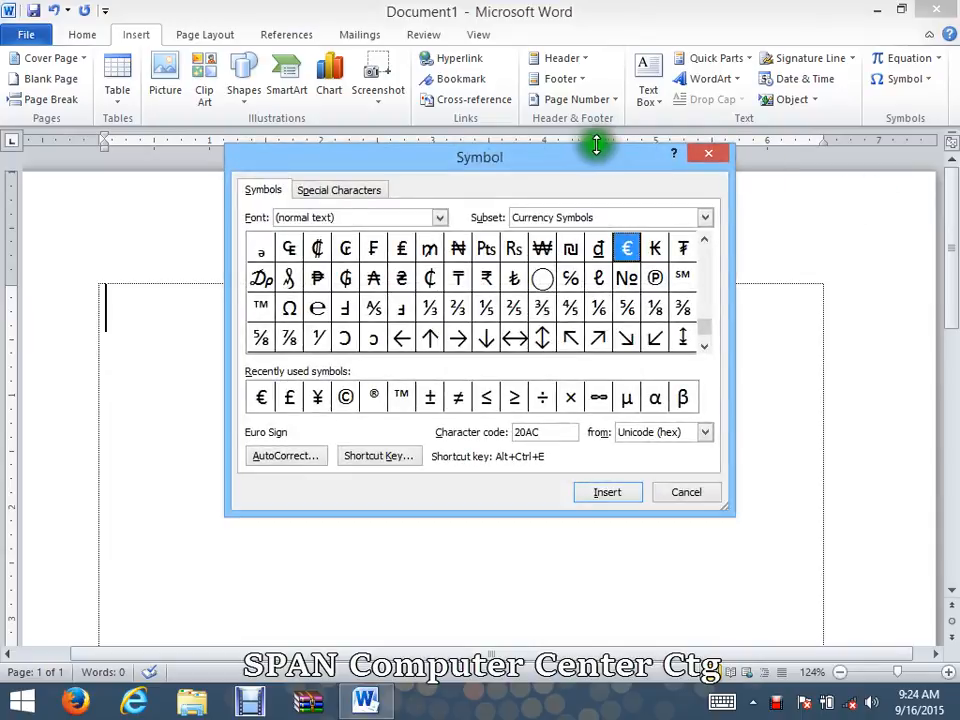
left_click_drag(583, 160, 679, 43)
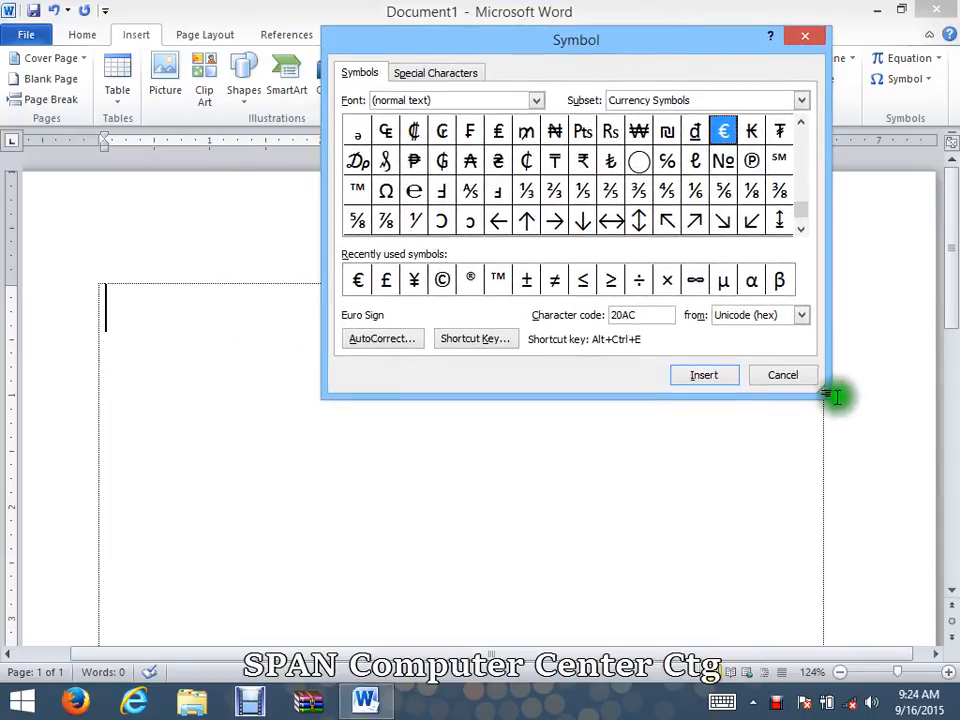
left_click_drag(828, 393, 907, 632)
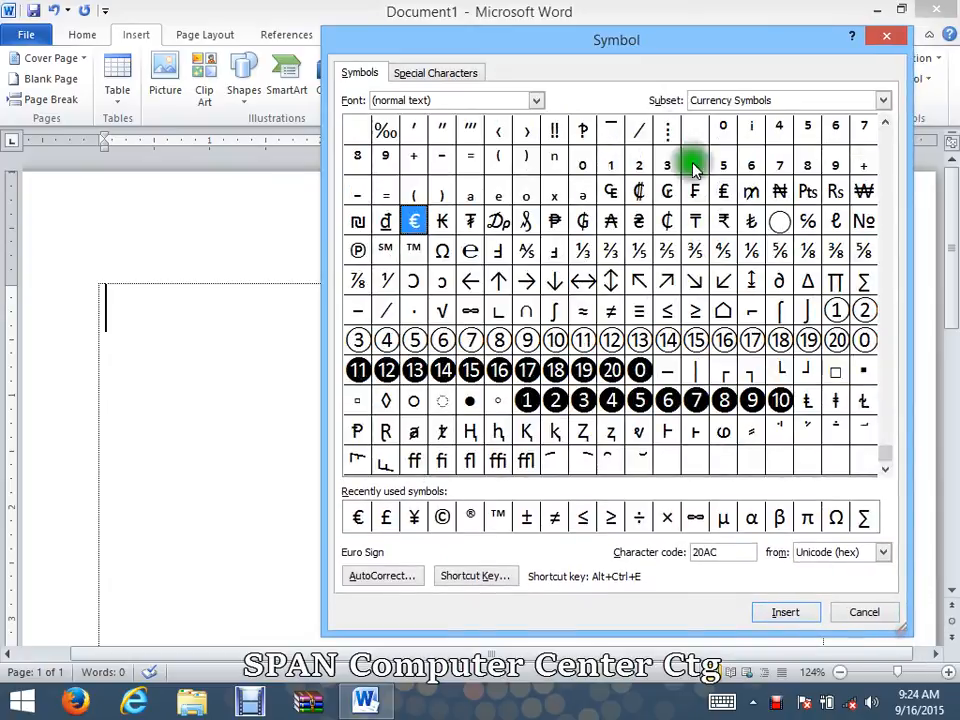
left_click_drag(622, 55, 646, 32)
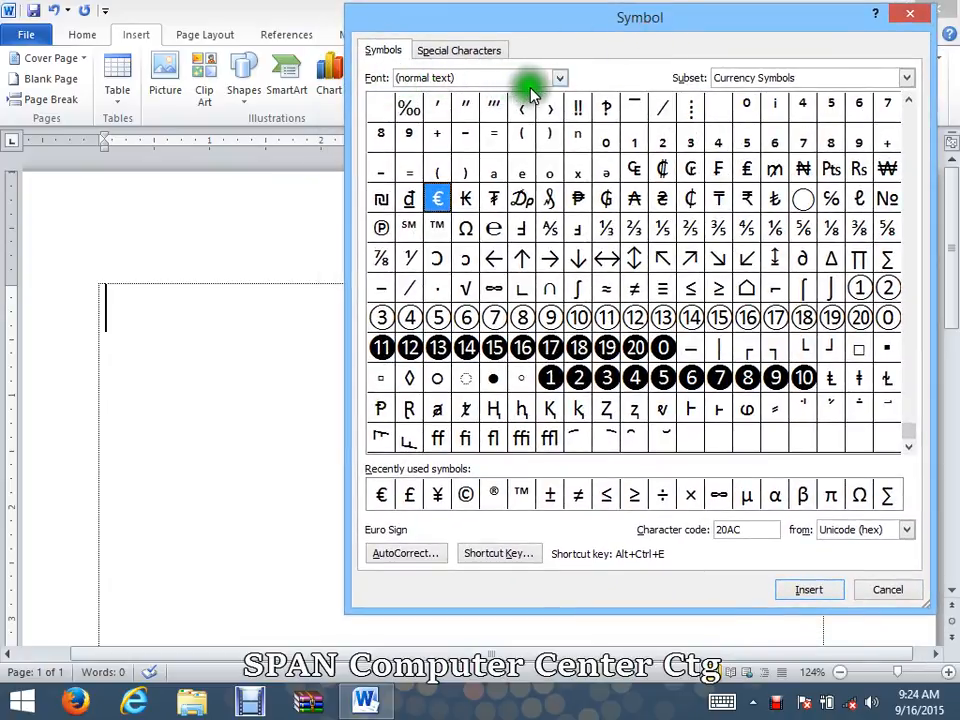
Step: Set the font of the symbol set to Times New Roman
left_click(558, 80)
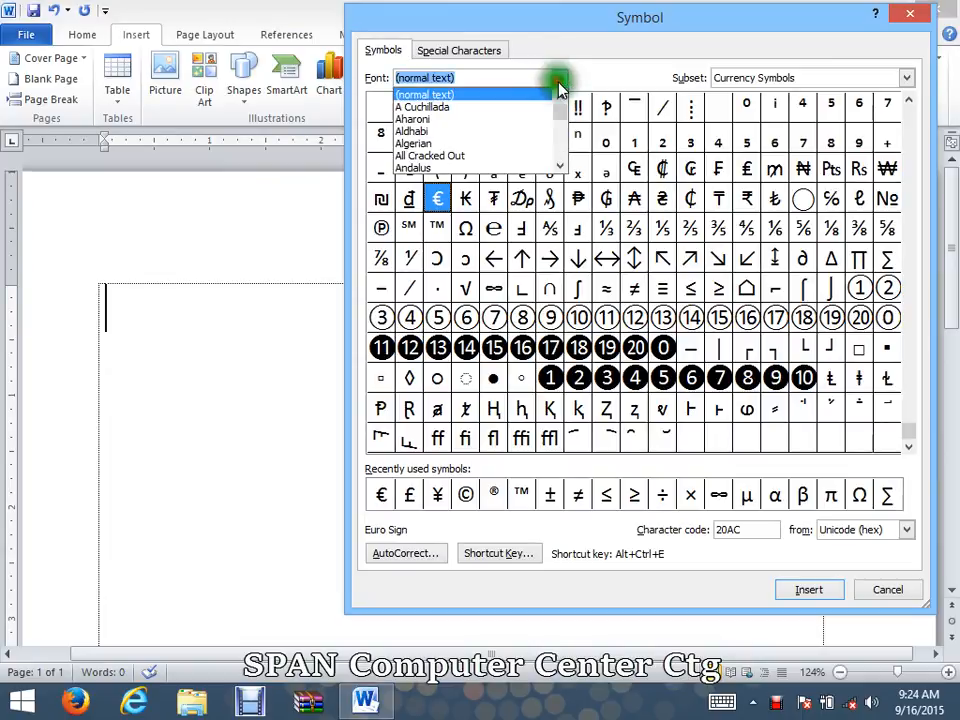
left_click_drag(558, 118, 562, 168)
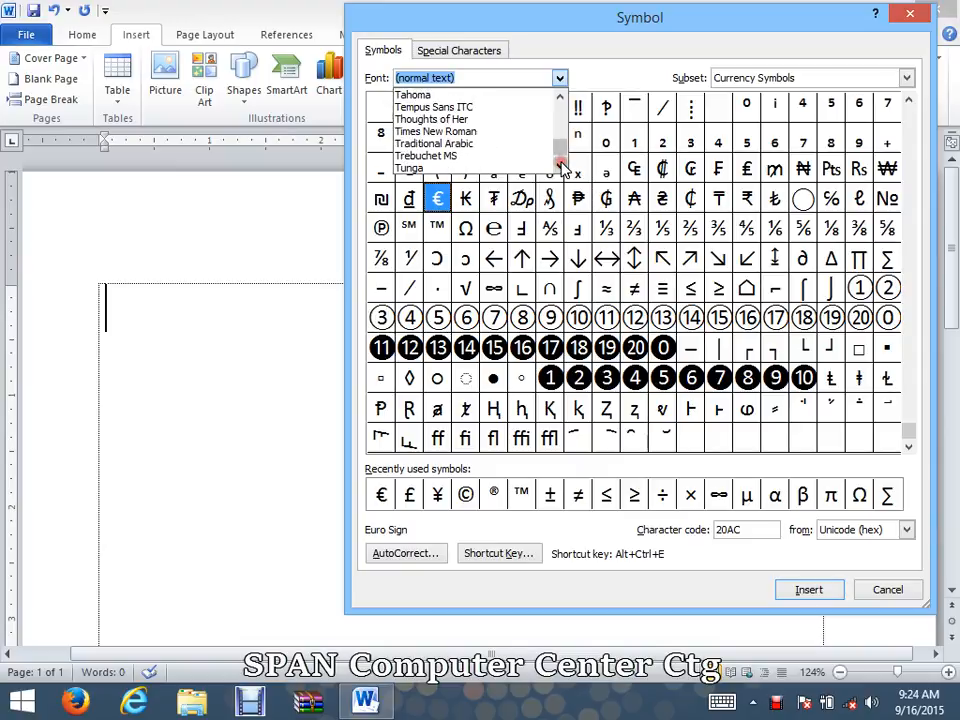
left_click(493, 132)
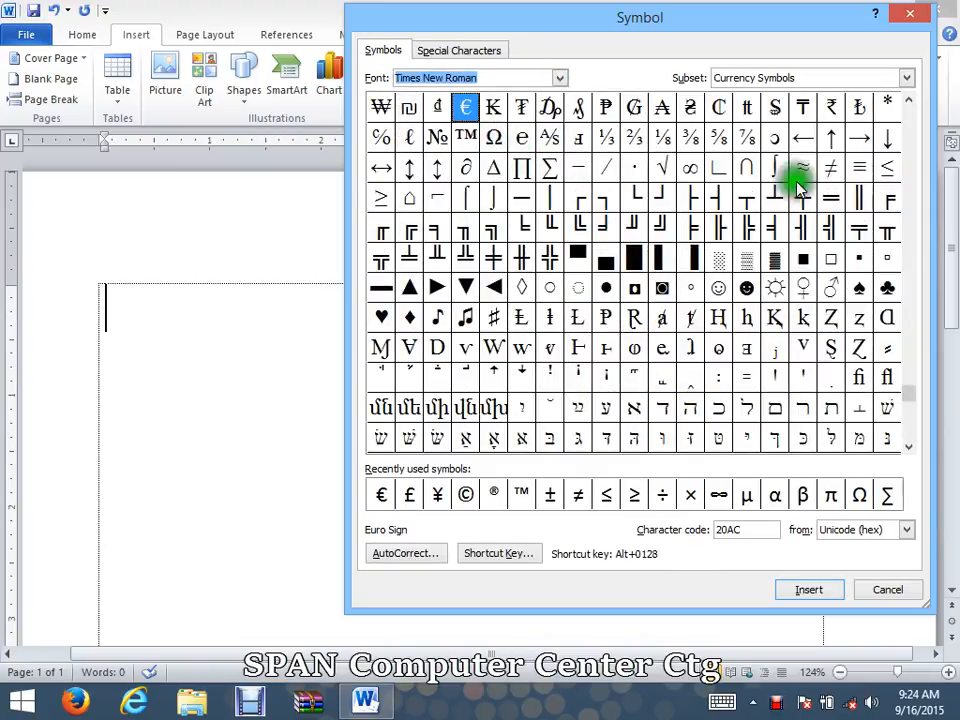
Step: Examine the Times New Roman characters across the Latin, Arabic, Greek and geometric shape subsets
left_click_drag(906, 331, 925, 106)
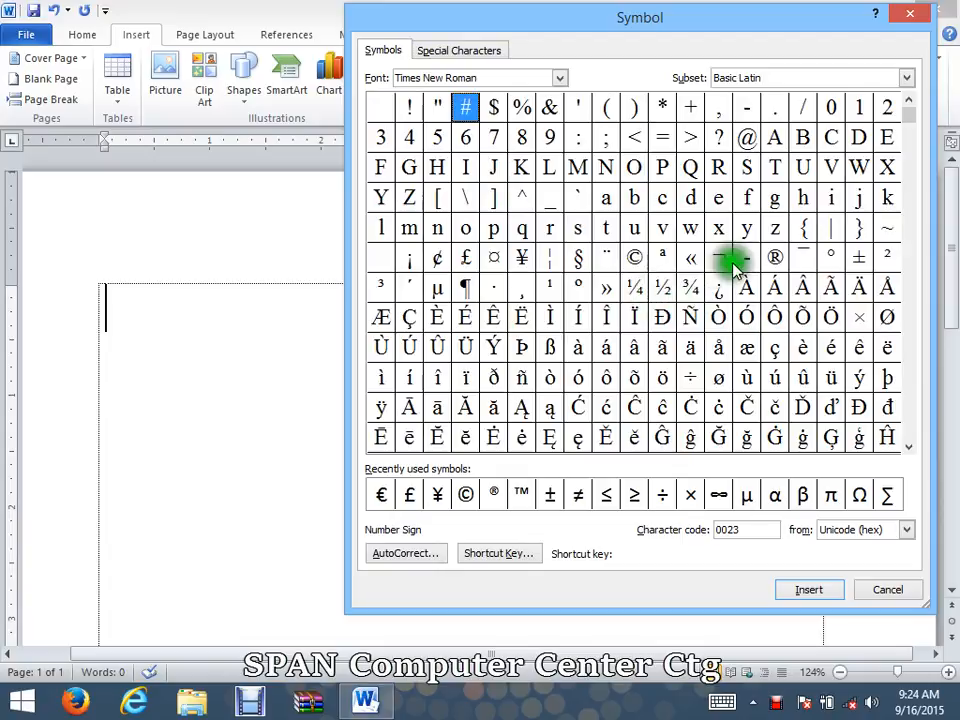
left_click_drag(907, 155, 896, 317)
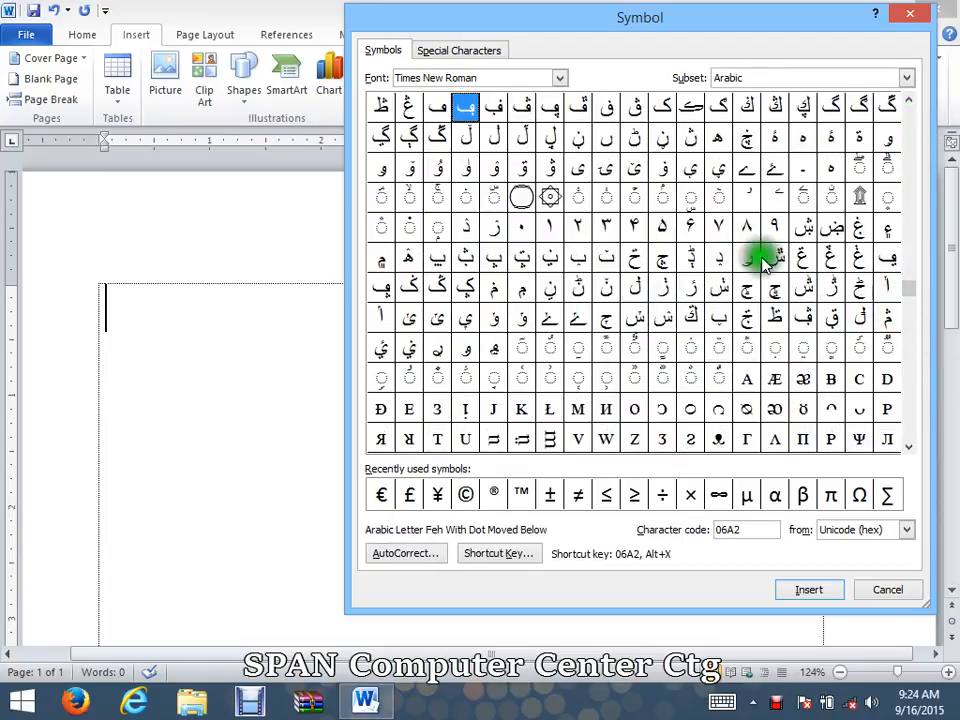
left_click(908, 449)
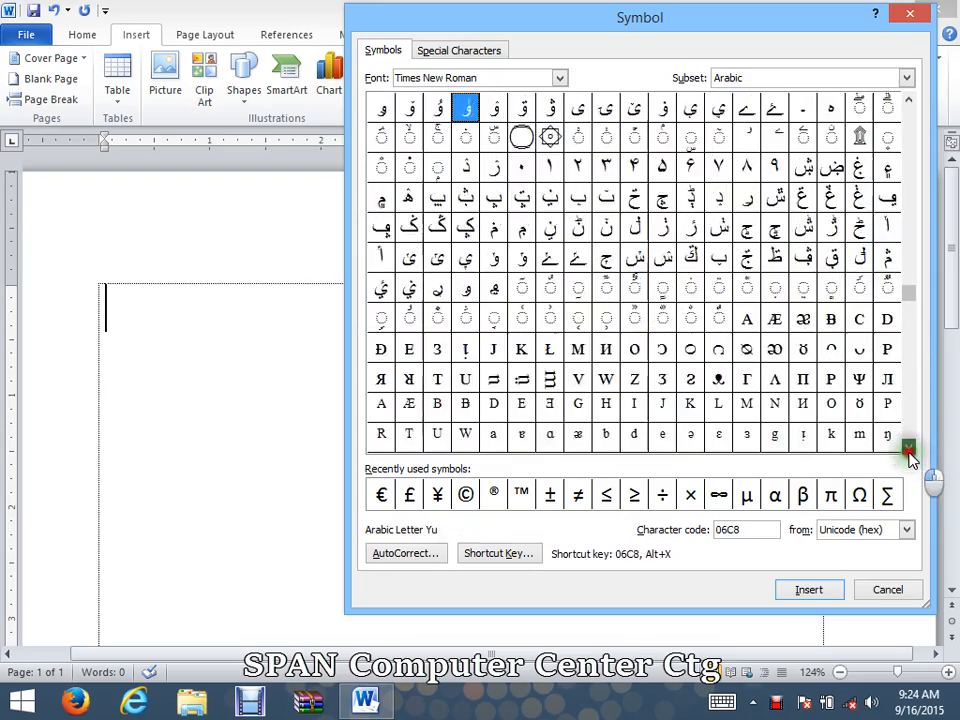
left_click(908, 449)
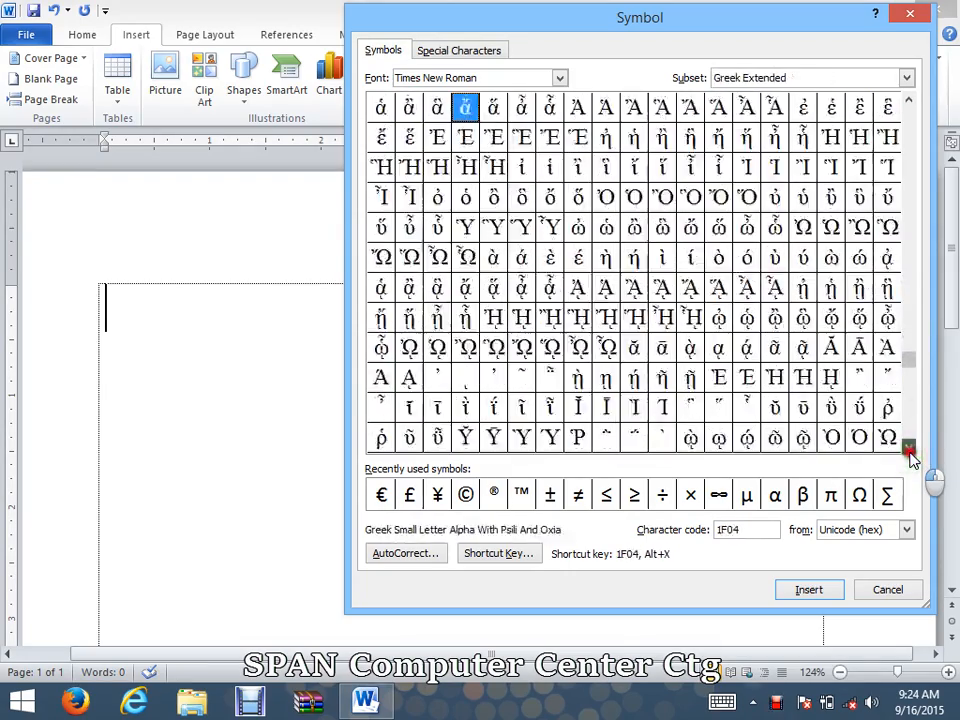
left_click(908, 449)
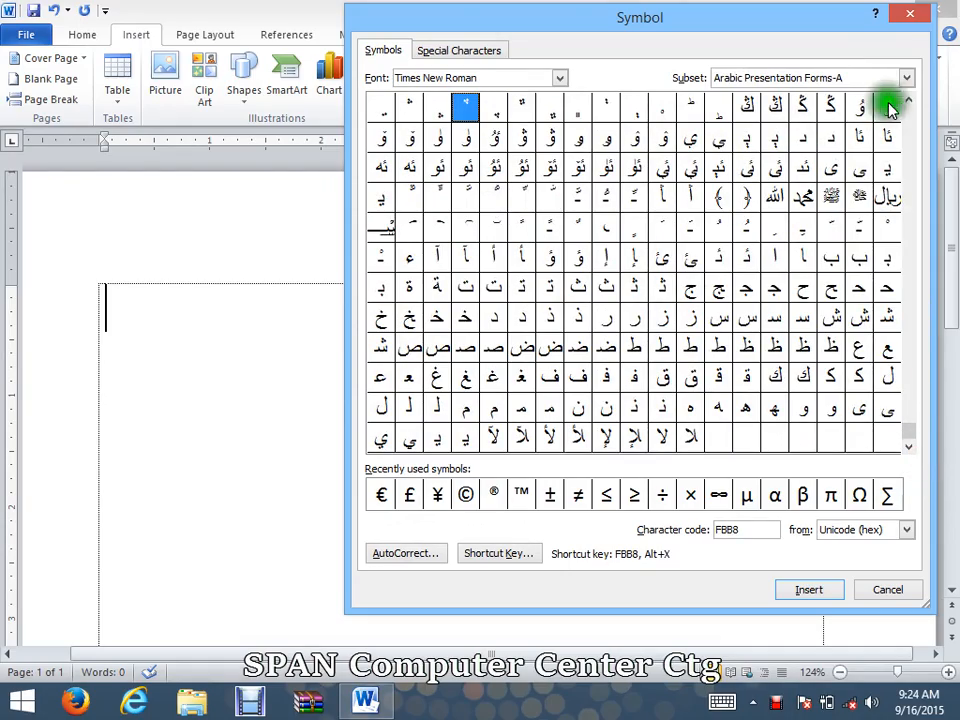
left_click(908, 100)
left_click(909, 104)
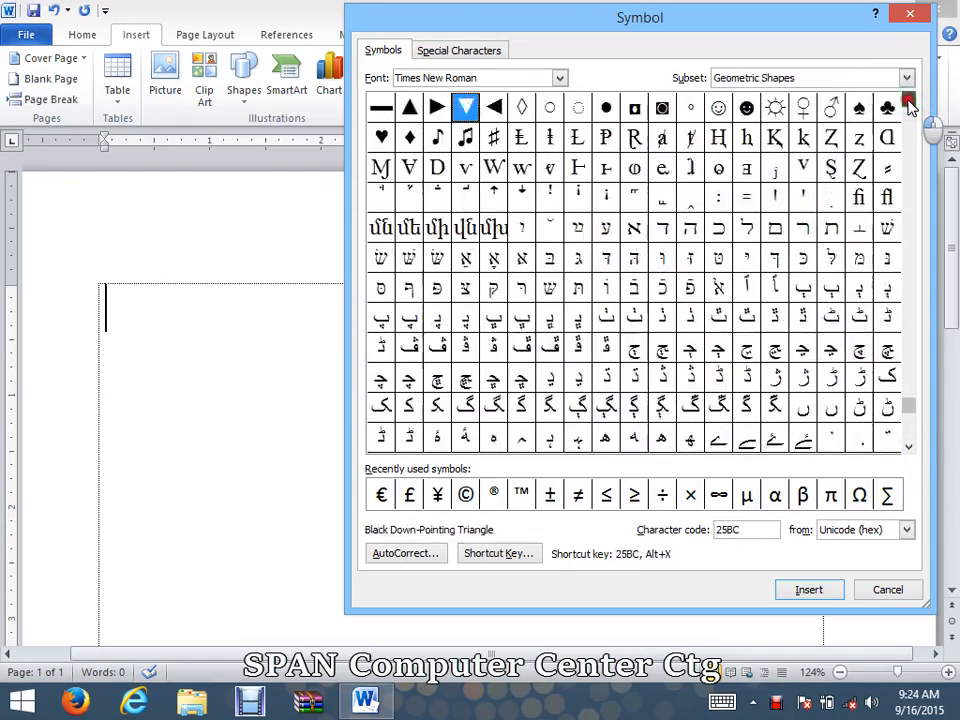
left_click(908, 104)
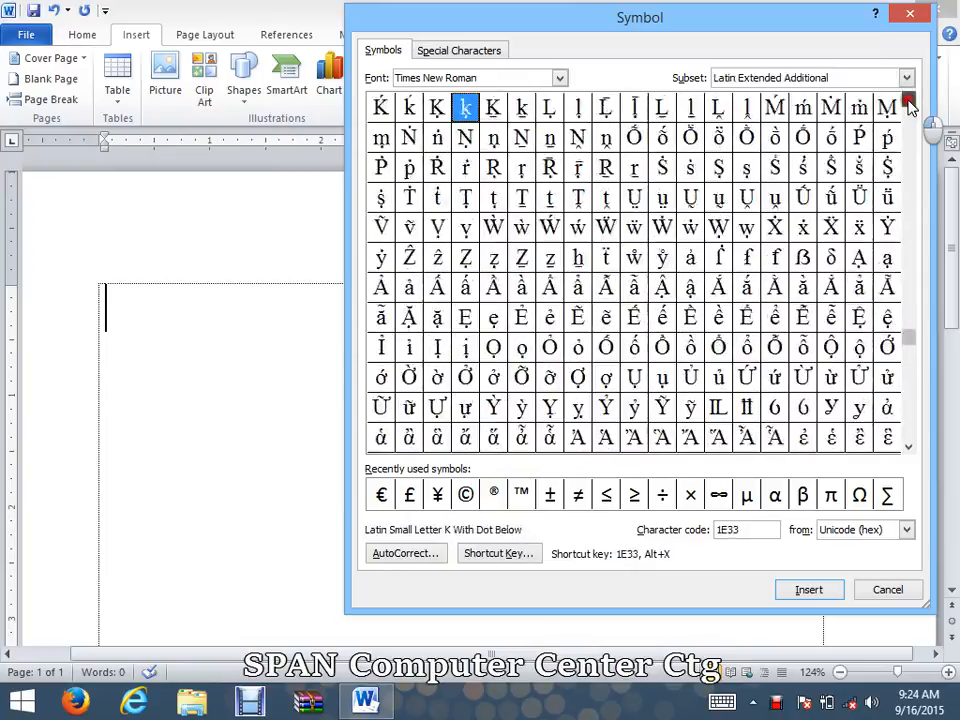
Step: Insert the Arabic Supplement letter with character code 077D in Times New Roman into the document
left_click(559, 80)
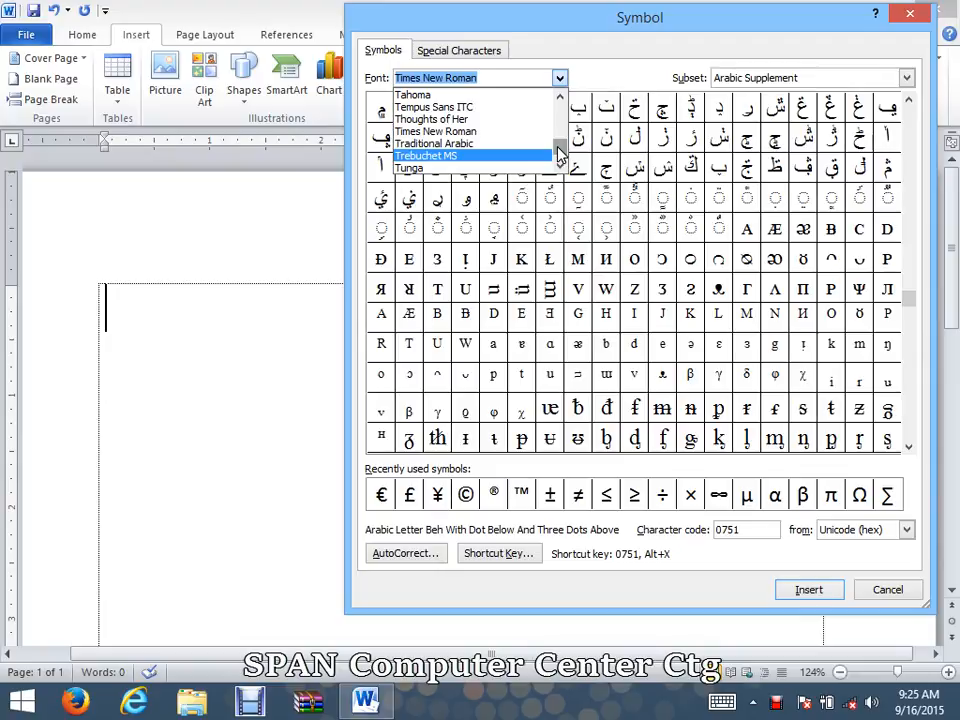
left_click(636, 167)
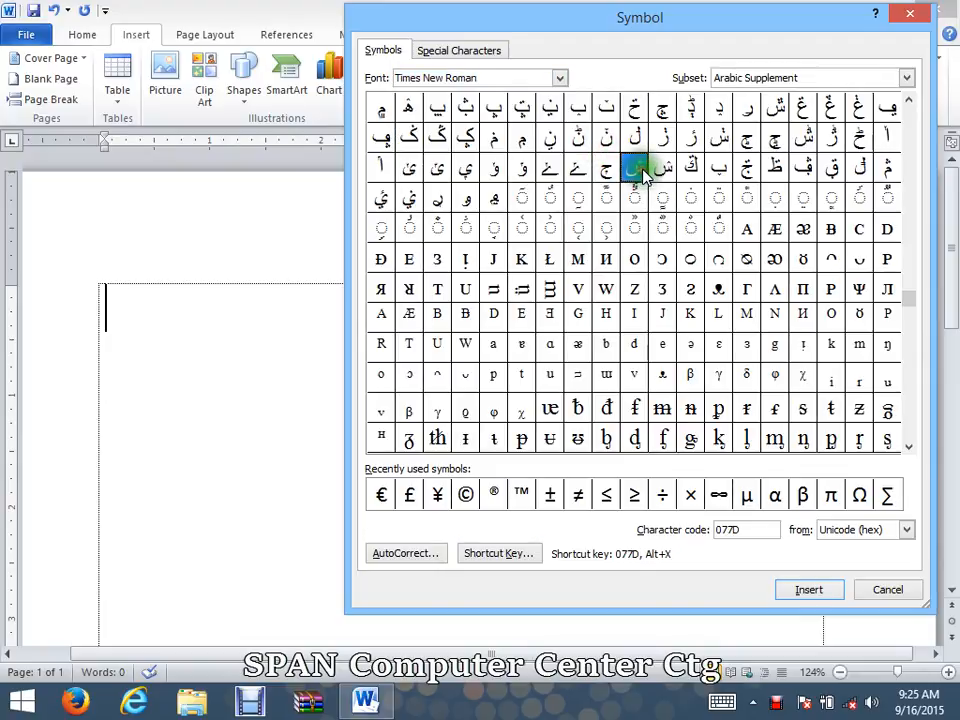
left_click(622, 191)
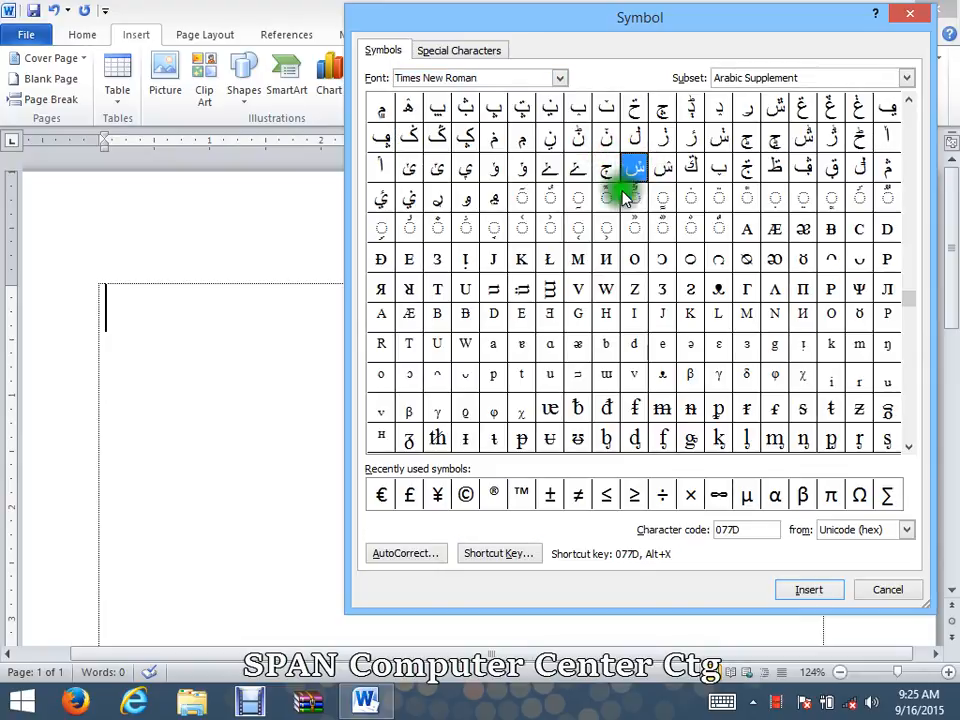
left_click(808, 590)
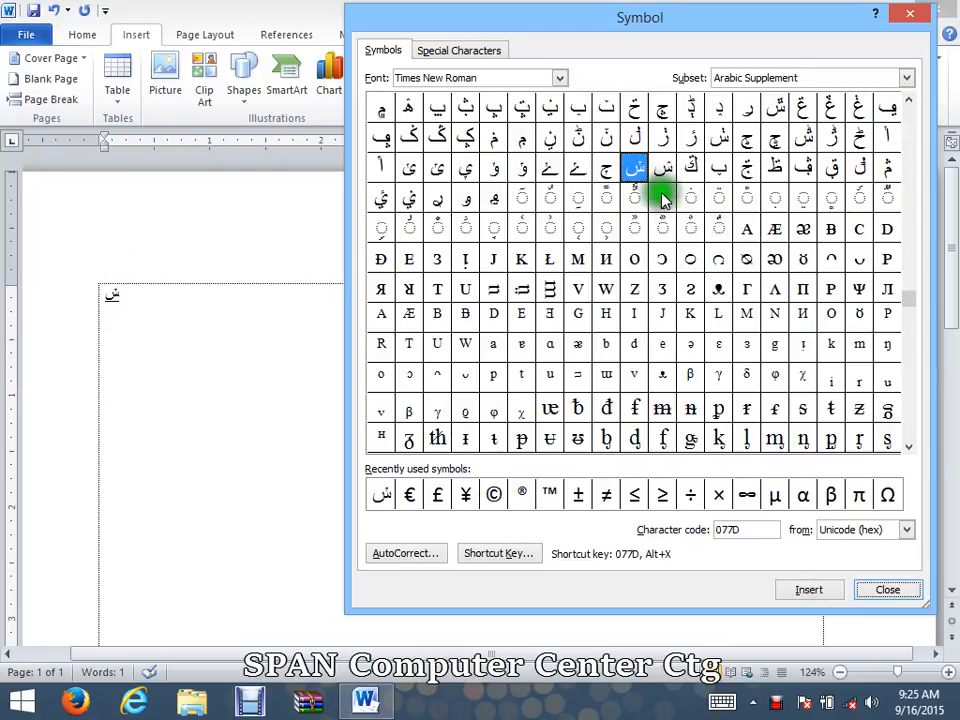
Step: Insert the digit 3 from the Zero Velocity BRK font after the Arabic letter
left_click(727, 142)
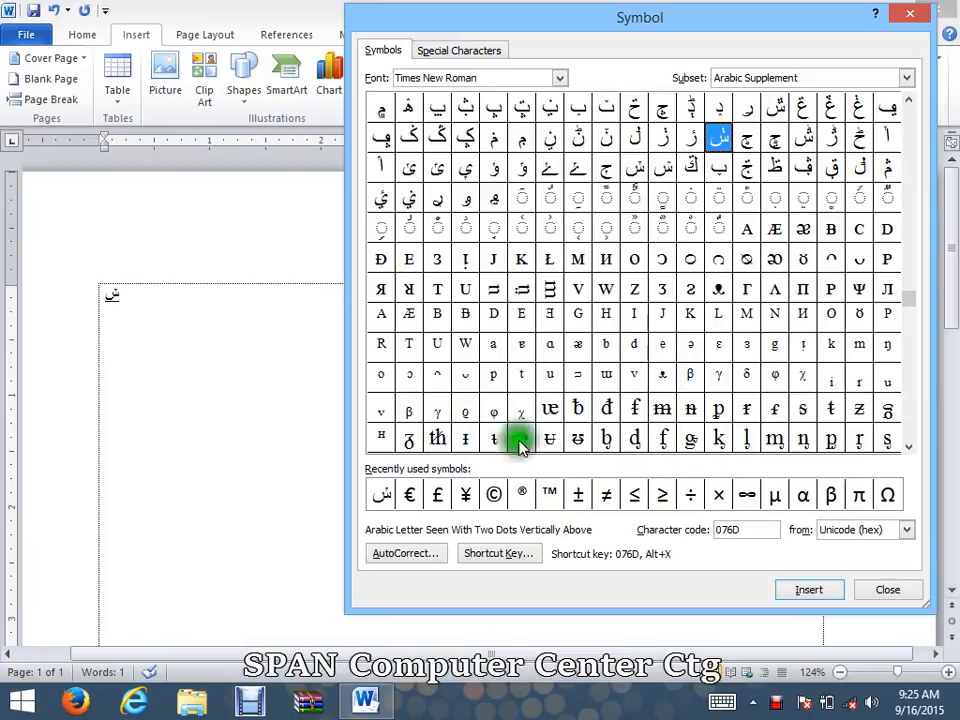
left_click_drag(914, 305, 840, 186)
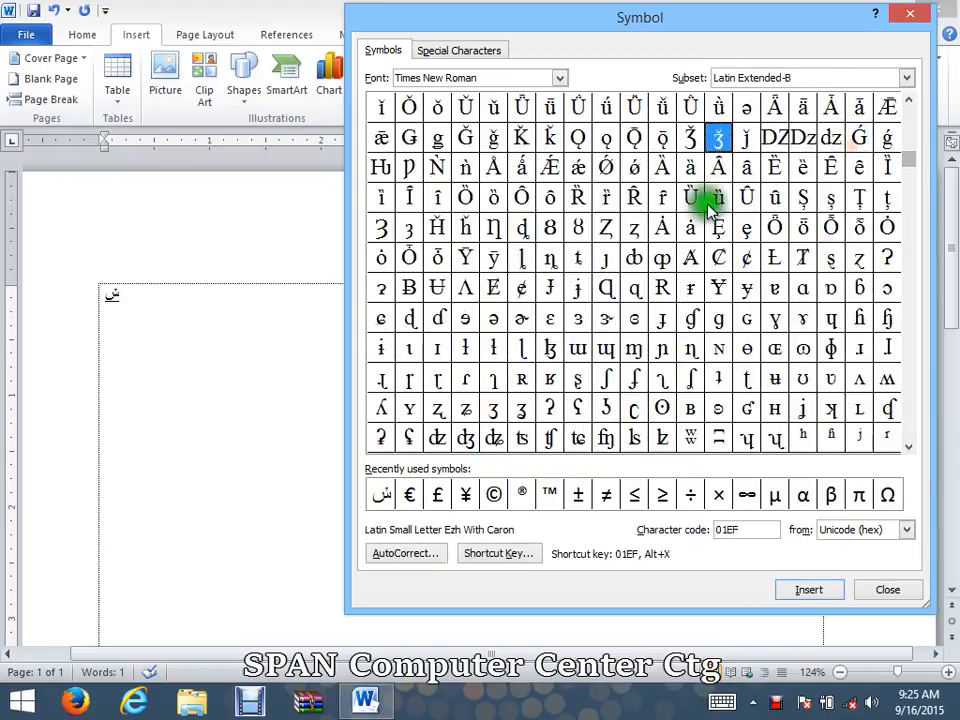
left_click(558, 80)
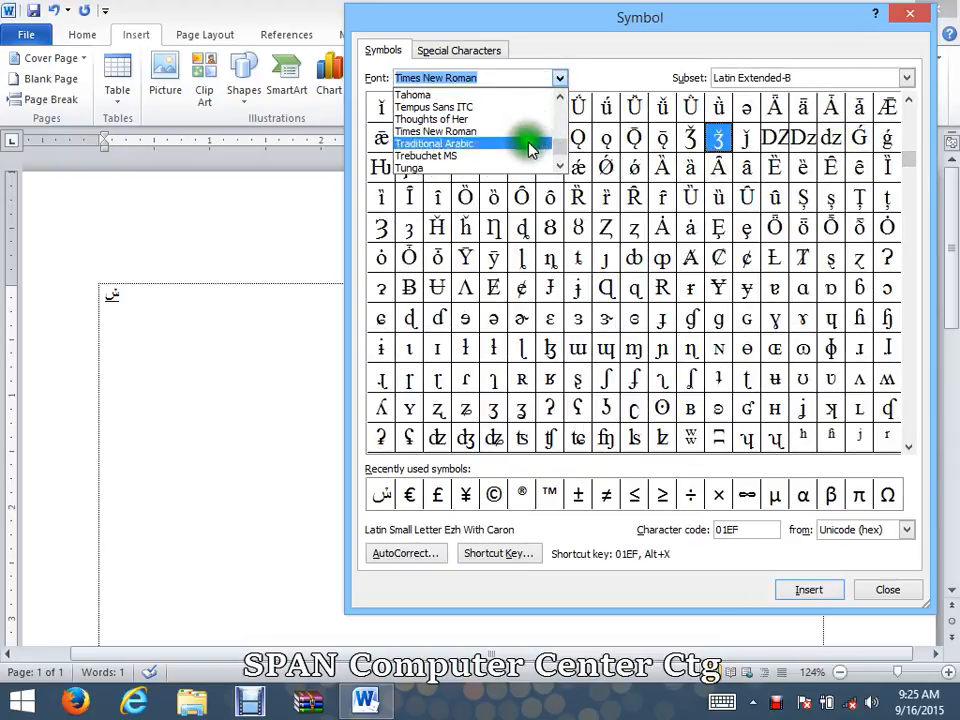
left_click_drag(560, 145, 563, 156)
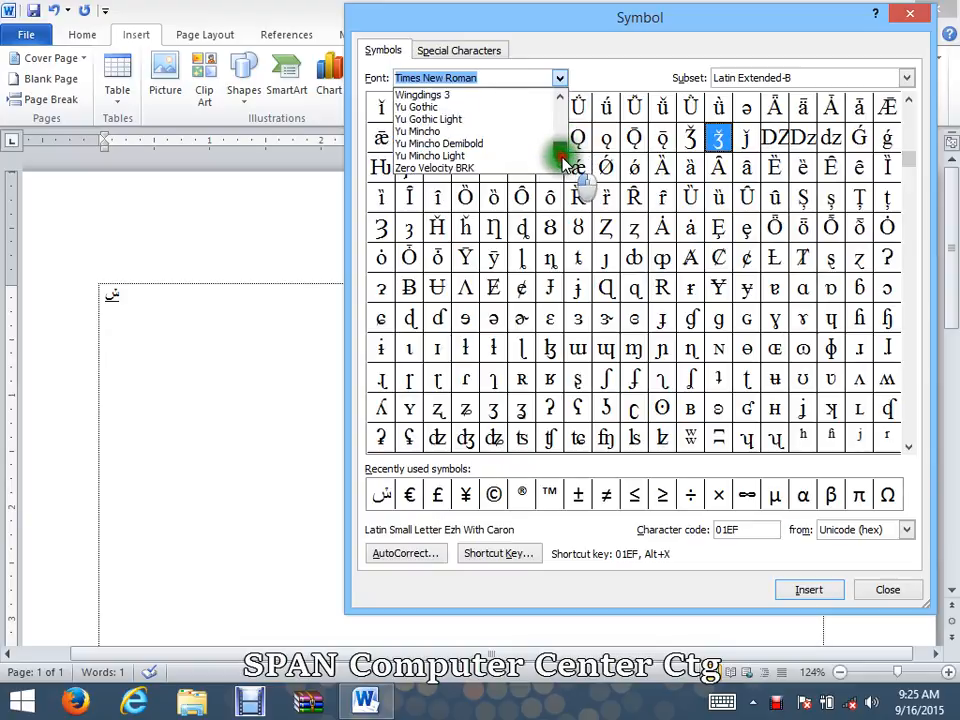
left_click(478, 168)
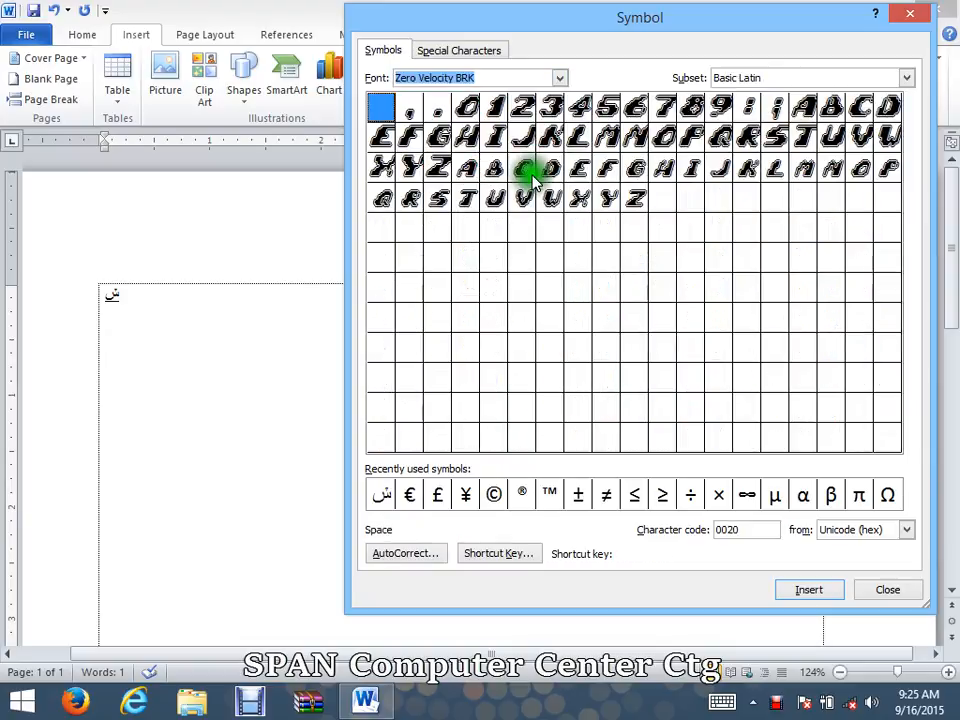
left_click(549, 108)
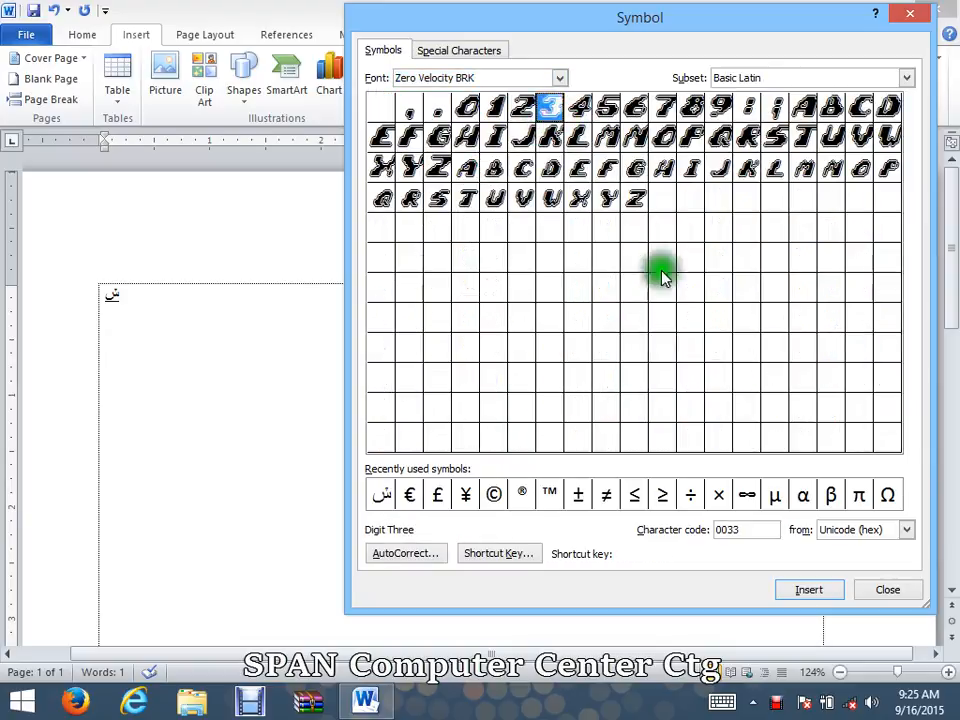
left_click(812, 591)
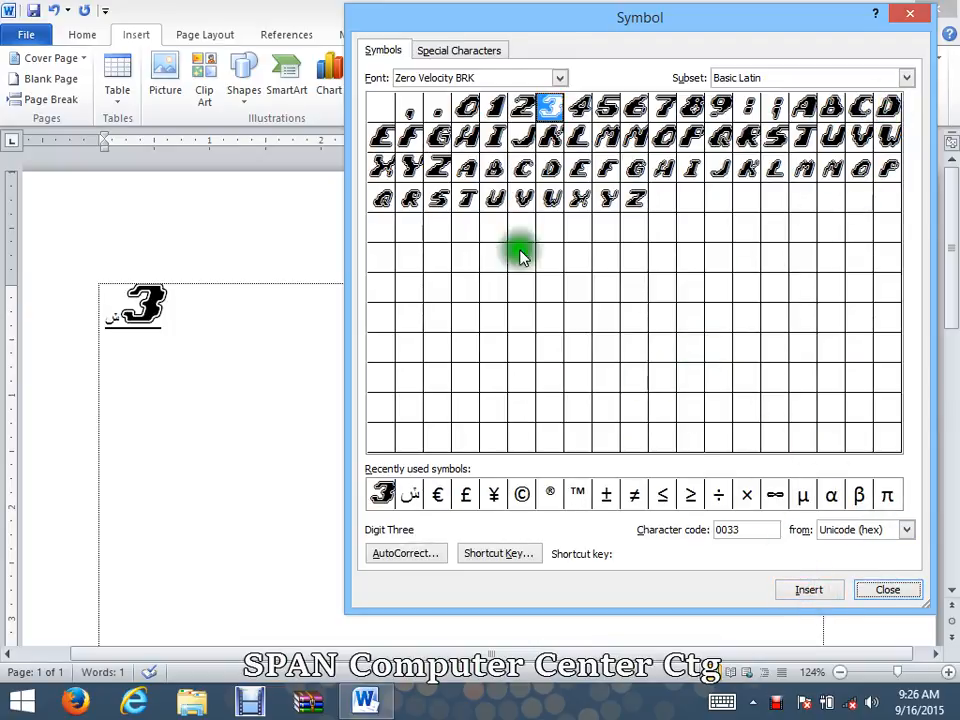
Step: Insert the outlined right arrow, character code 93, from the Wingdings 3 font after the digit 3
left_click(557, 79)
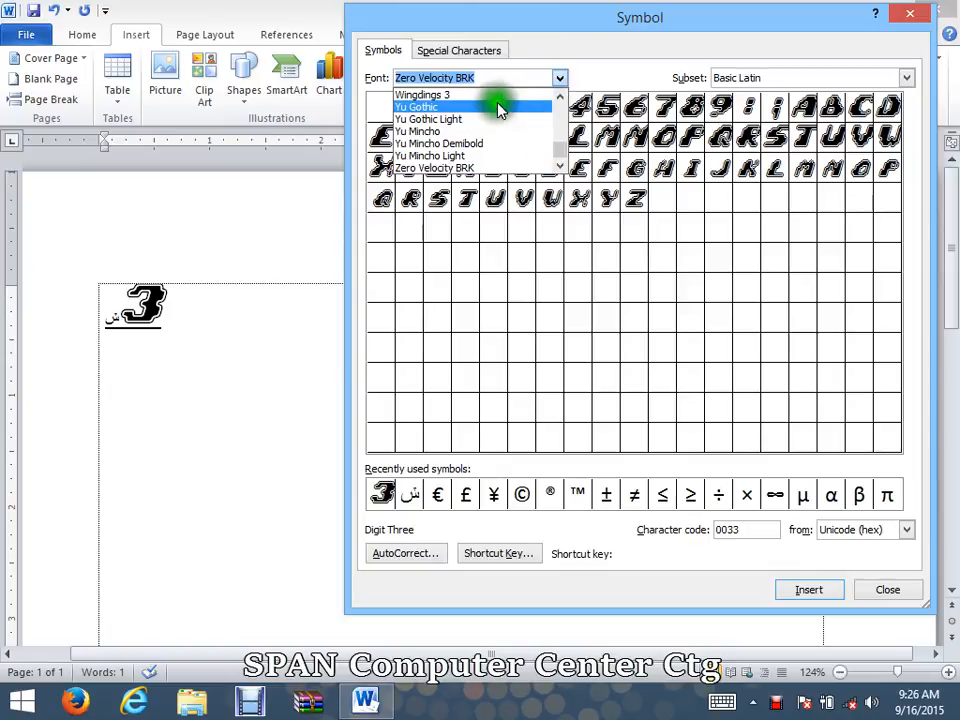
left_click(424, 95)
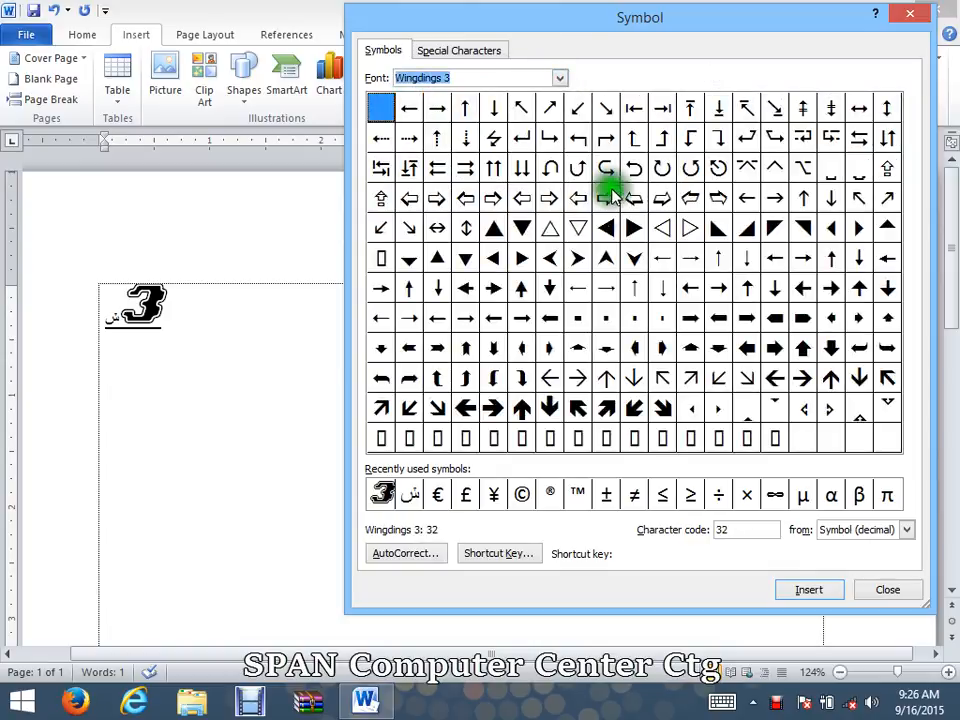
left_click(493, 198)
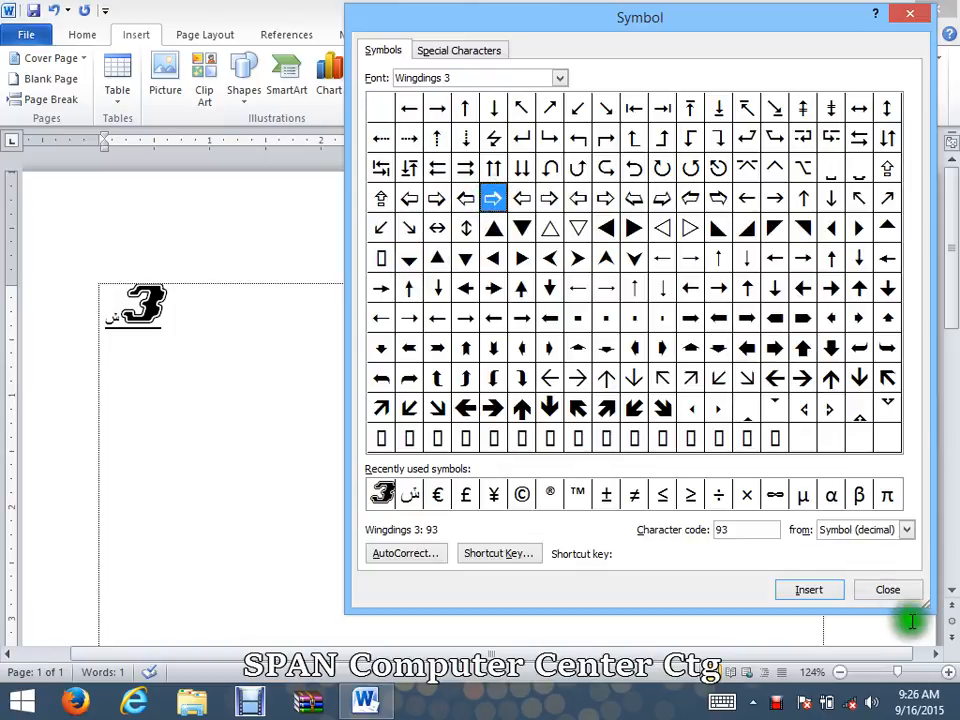
left_click(808, 590)
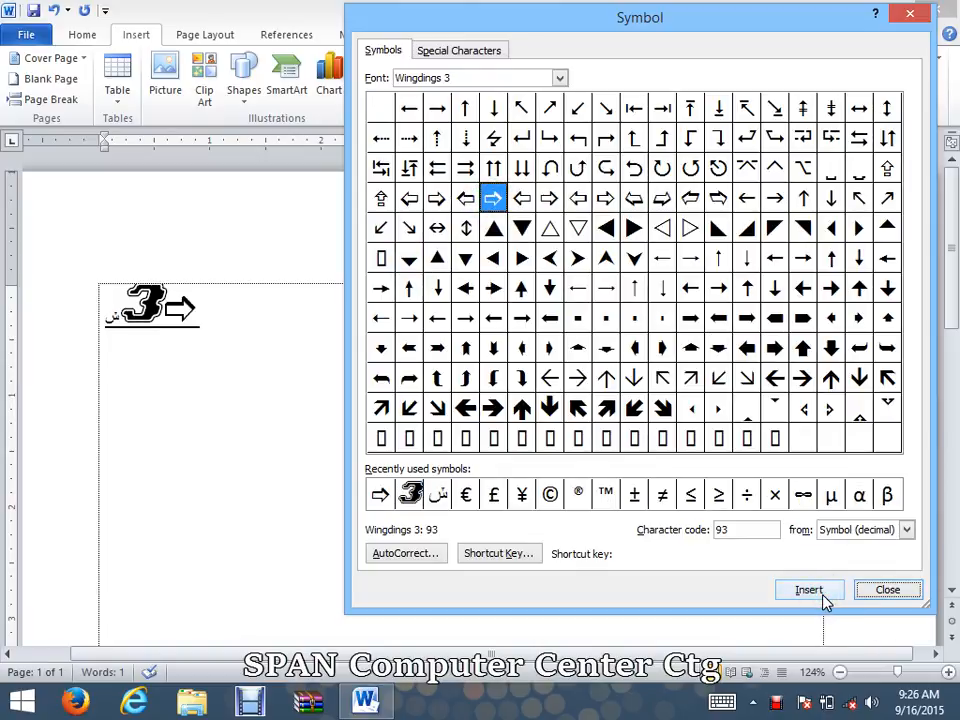
Step: Insert the outlined up arrow, character code 89, and the opposing left-right arrow pair, code 68, from Wingdings 3 after the right arrow
left_click(634, 320)
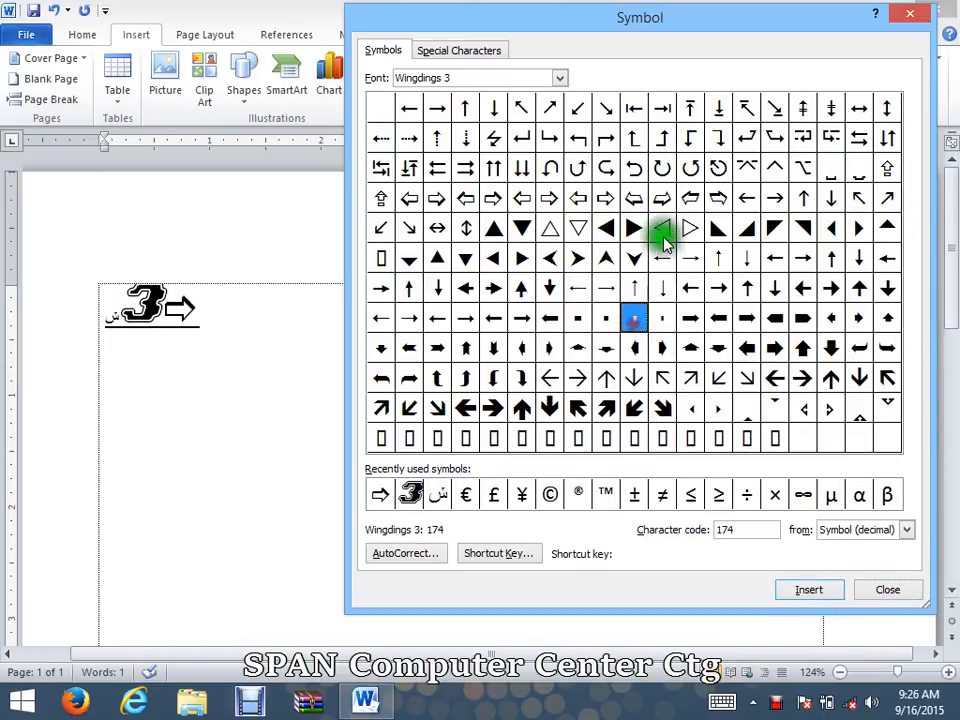
left_click(664, 232)
left_click(690, 198)
left_click(578, 168)
left_click(549, 288)
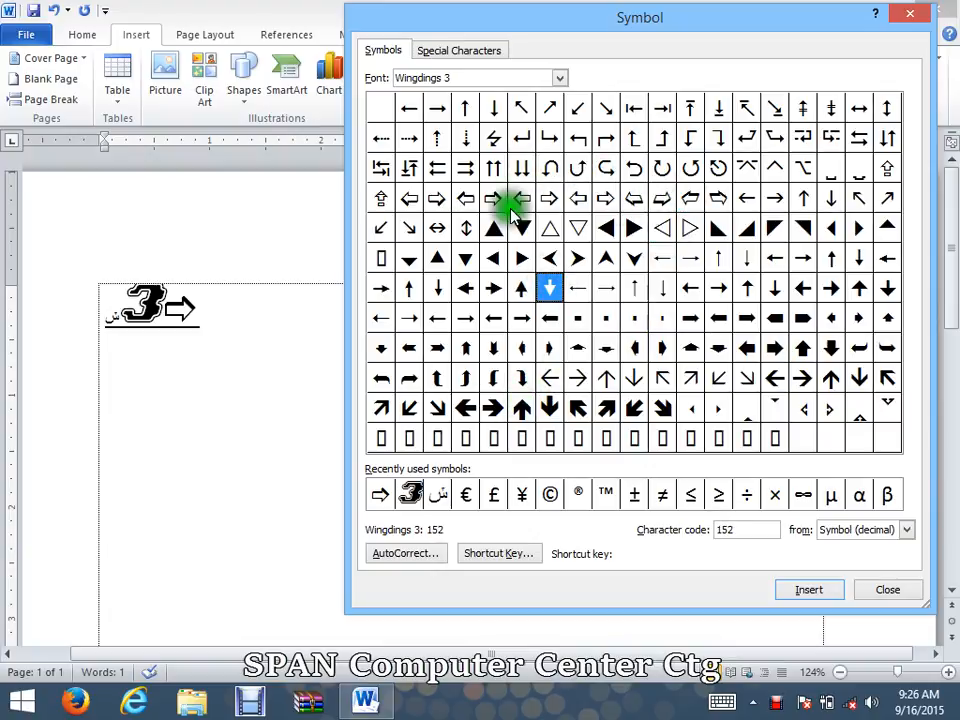
left_click(386, 198)
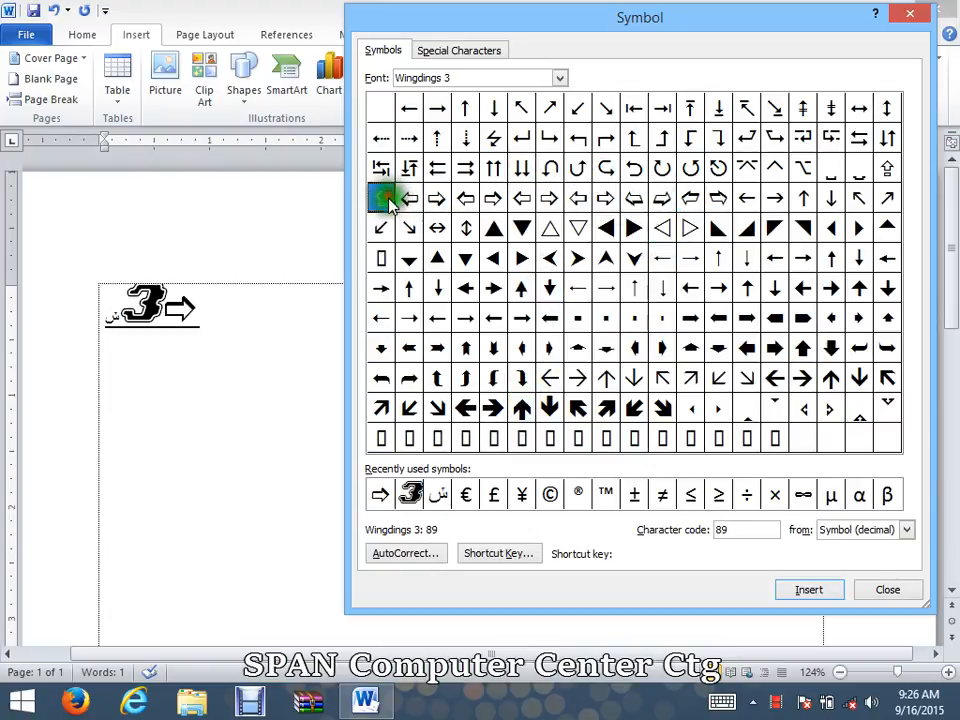
left_click(795, 591)
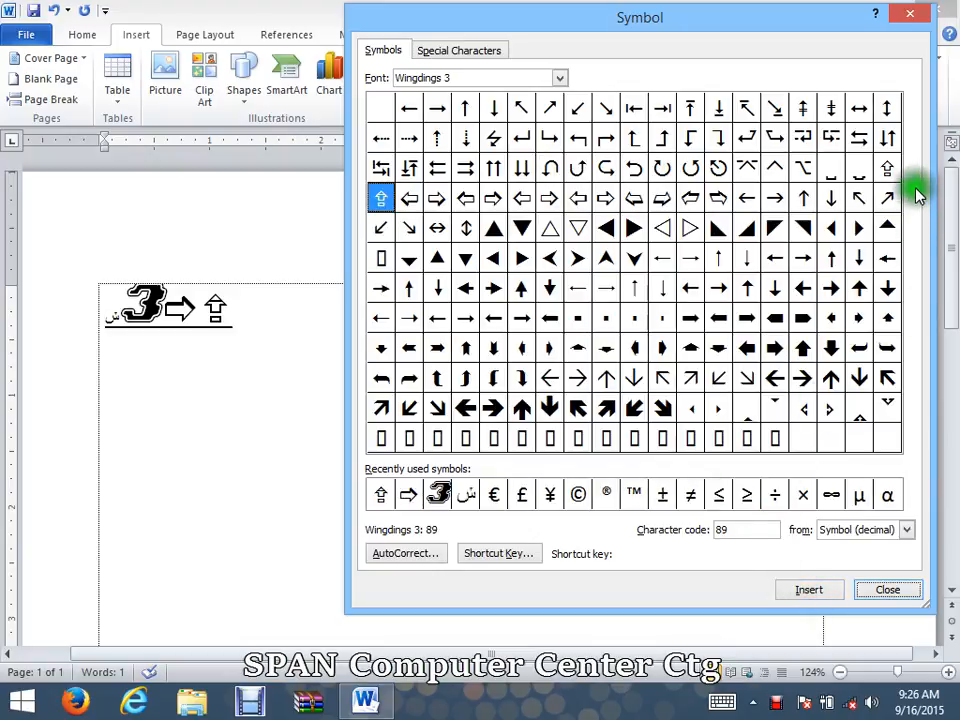
left_click(859, 140)
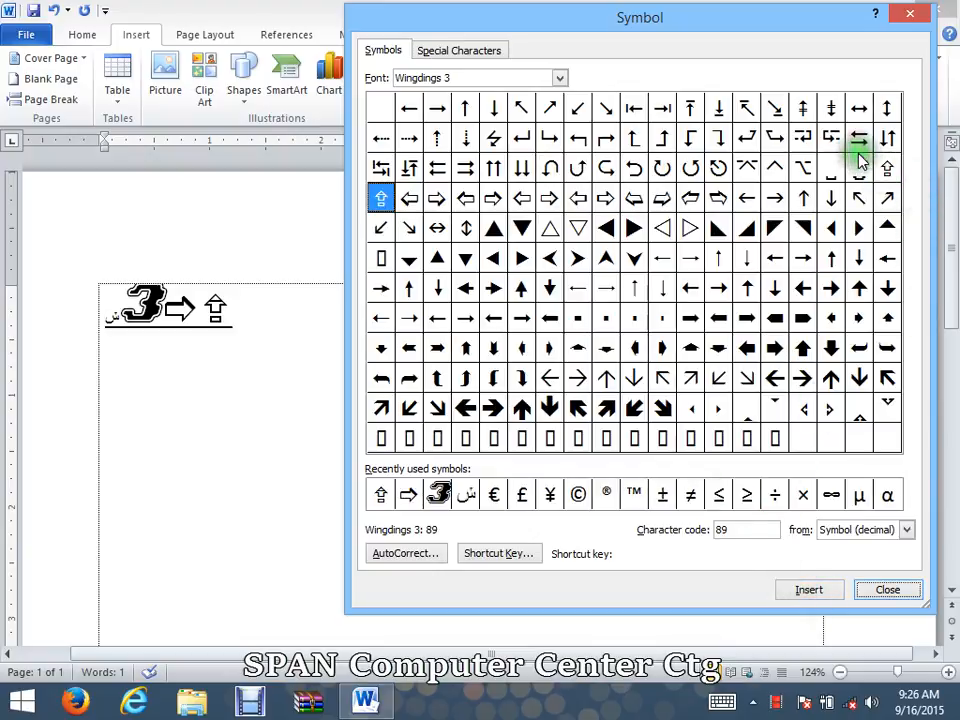
left_click(808, 592)
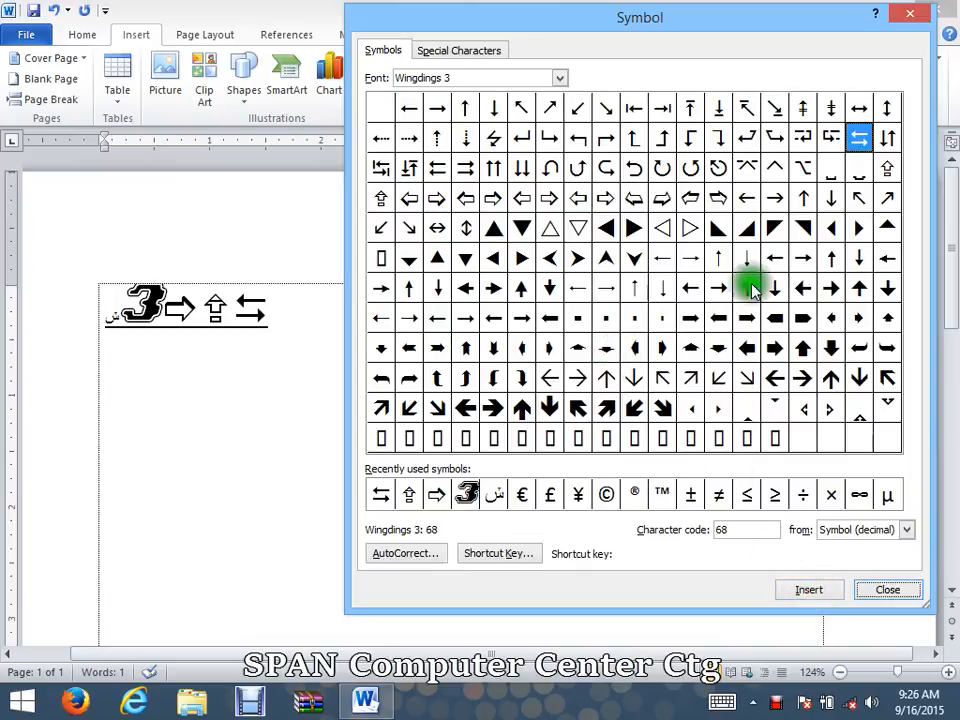
Step: Insert the telephone symbol, character code 39, from the Wingdings 2 font after the arrow pair
left_click(561, 78)
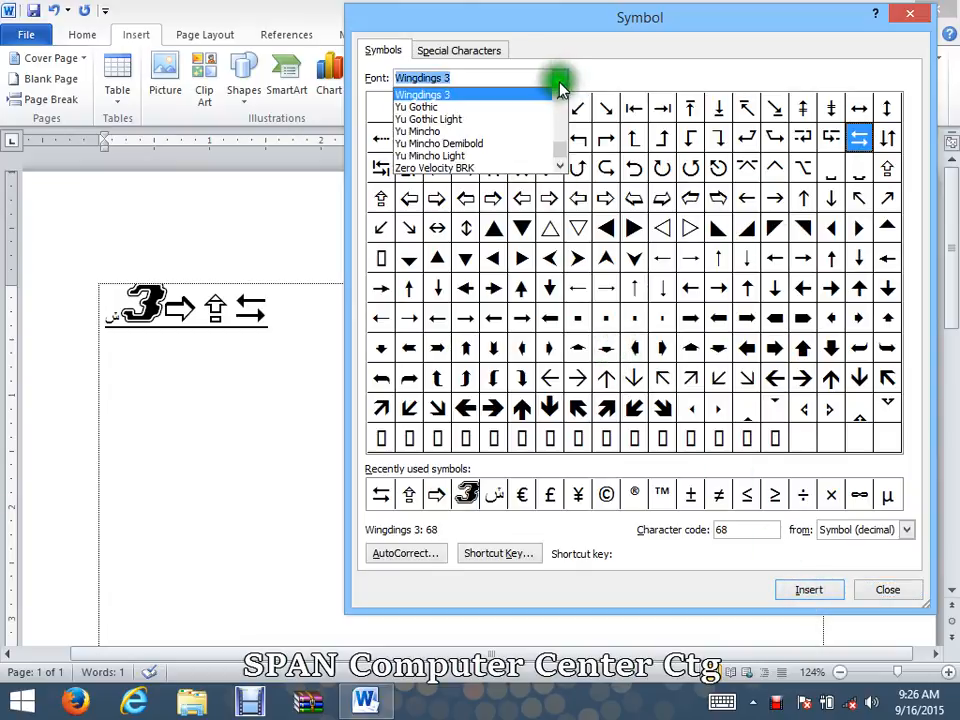
left_click(560, 96)
left_click(560, 96)
left_click(560, 96)
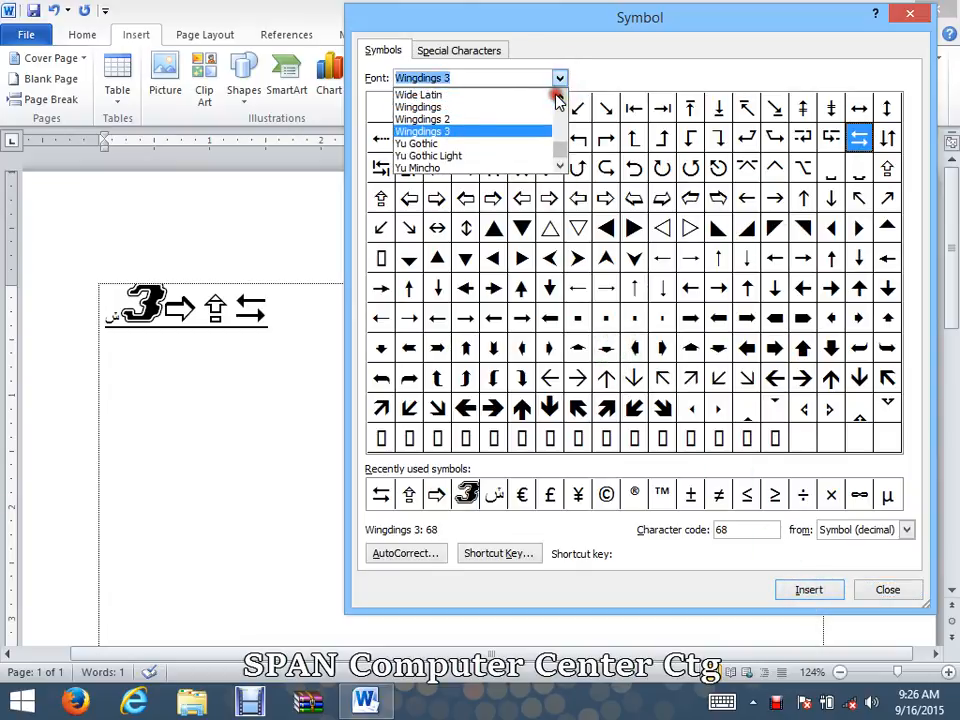
left_click(463, 121)
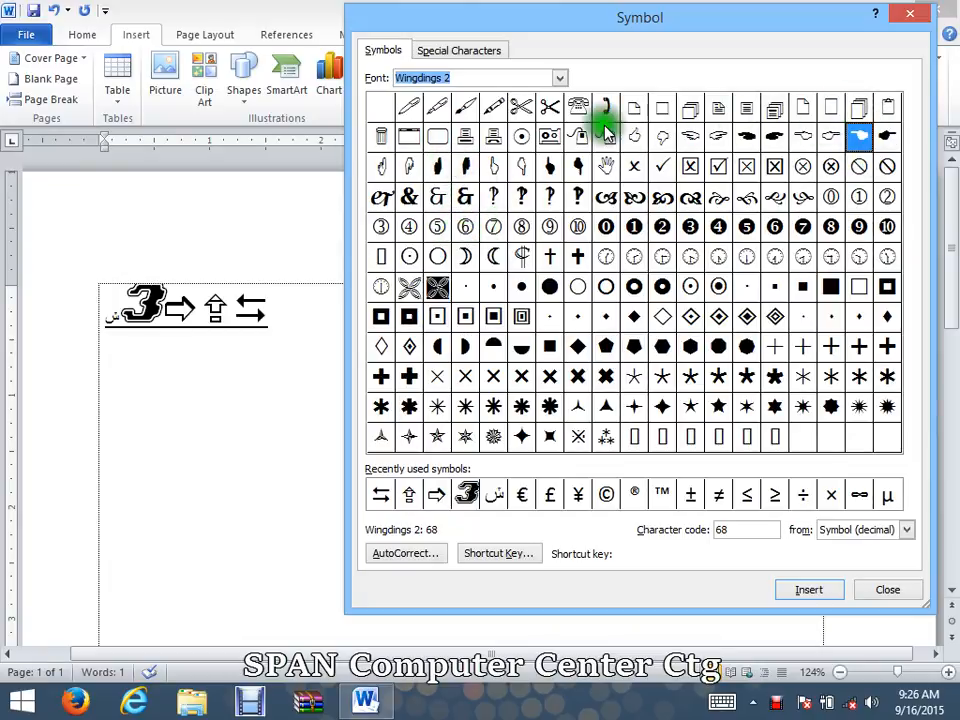
left_click(578, 107)
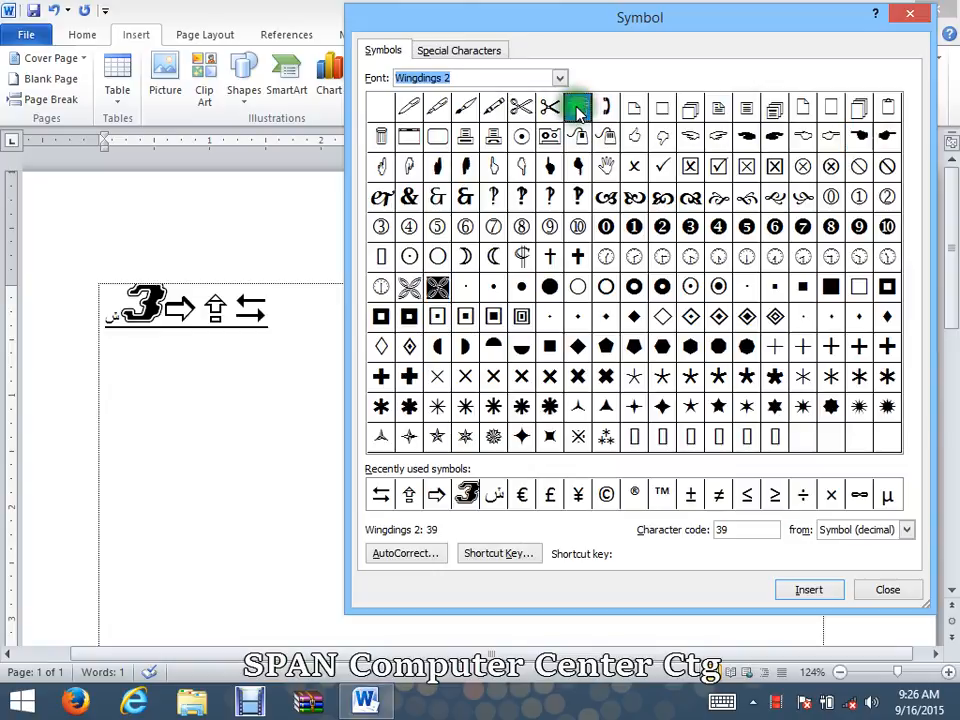
left_click(798, 590)
Step: Enter a phone number directly after the telephone symbol
left_click(313, 307)
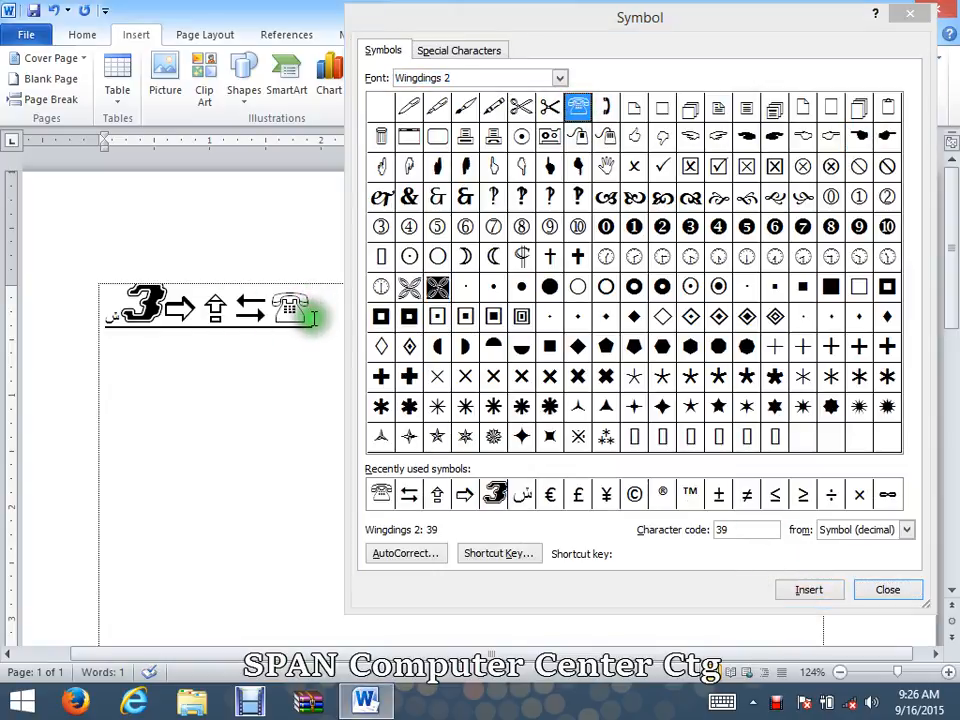
type("01")
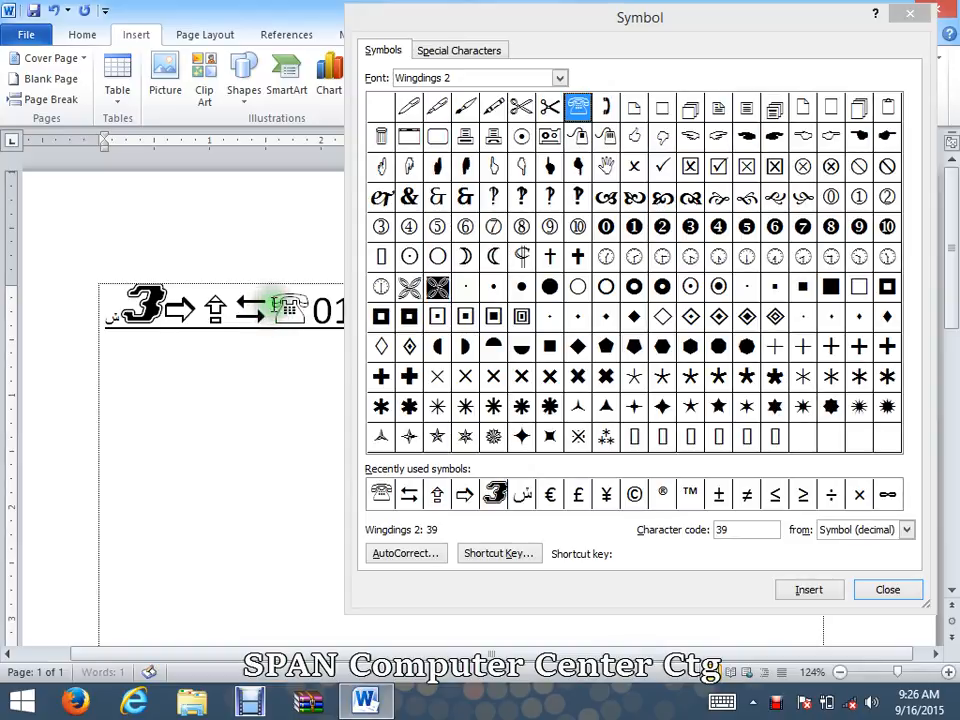
Step: Move the Symbol dialog clear of the text and delete the last three characters of the phone number
left_click_drag(685, 20, 731, 500)
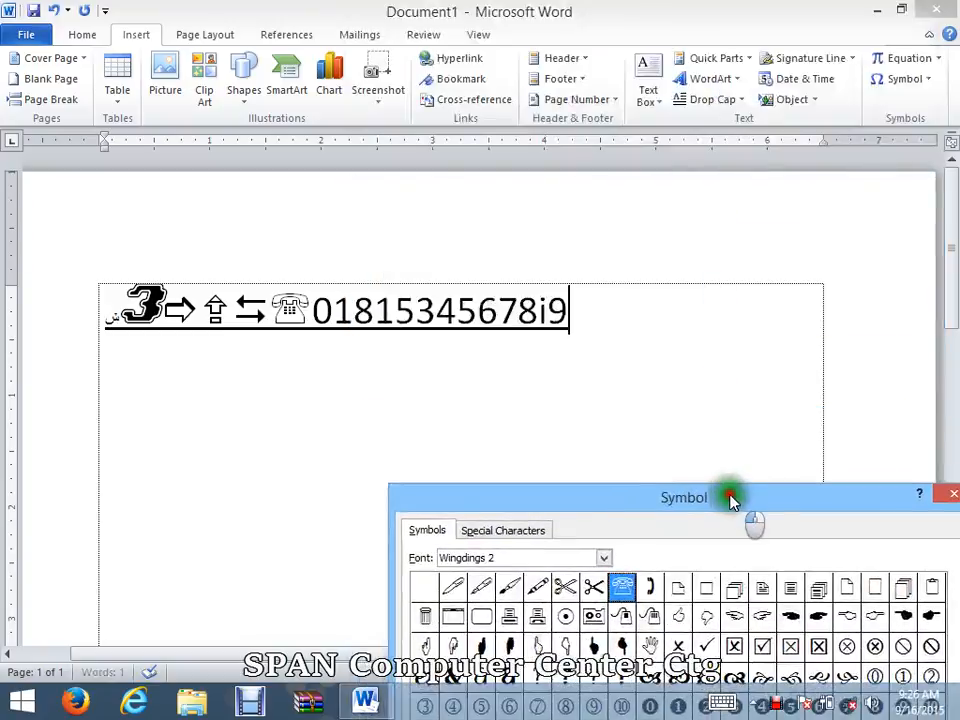
left_click(565, 316)
left_click_drag(568, 315, 515, 318)
key("Delete")
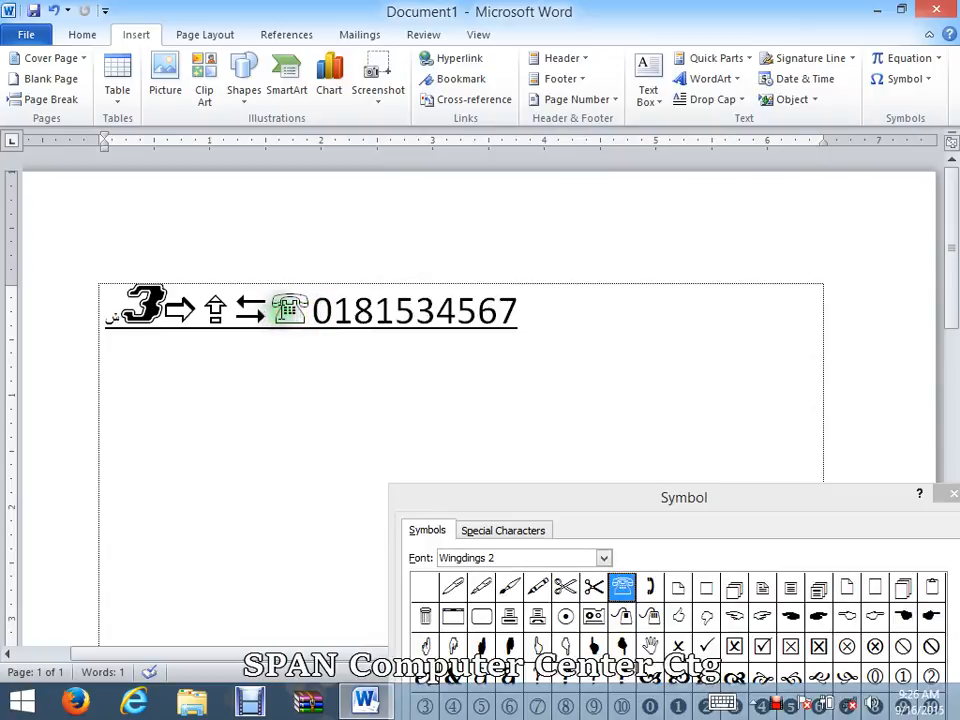
Step: Put the telephone symbol and its number on a new line and remove the underline from that line
key("Return")
left_click_drag(336, 392, 65, 390)
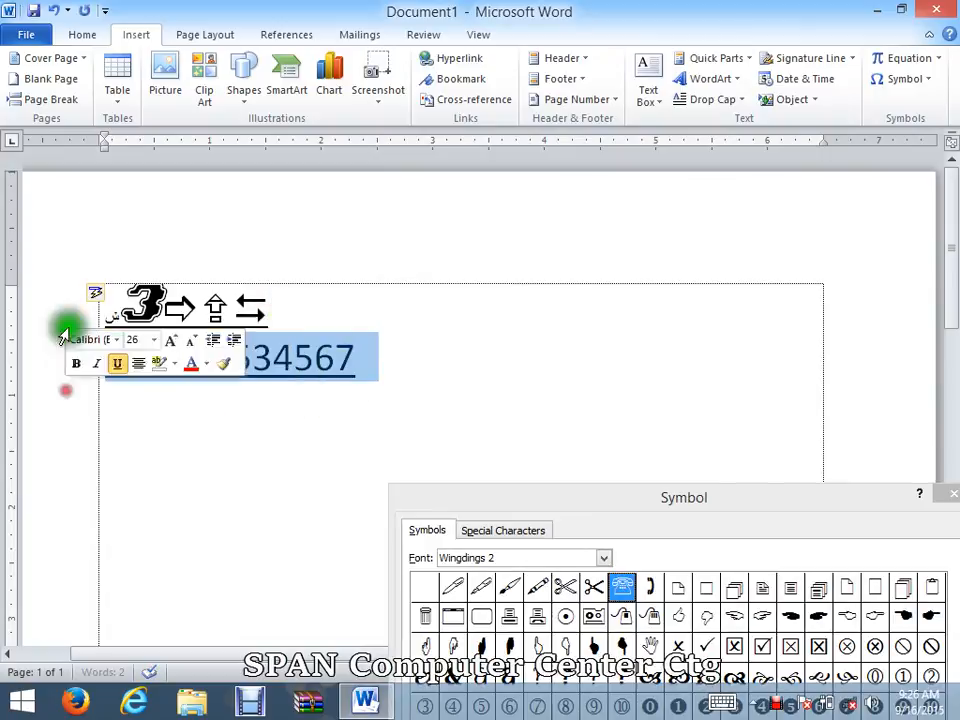
left_click(84, 37)
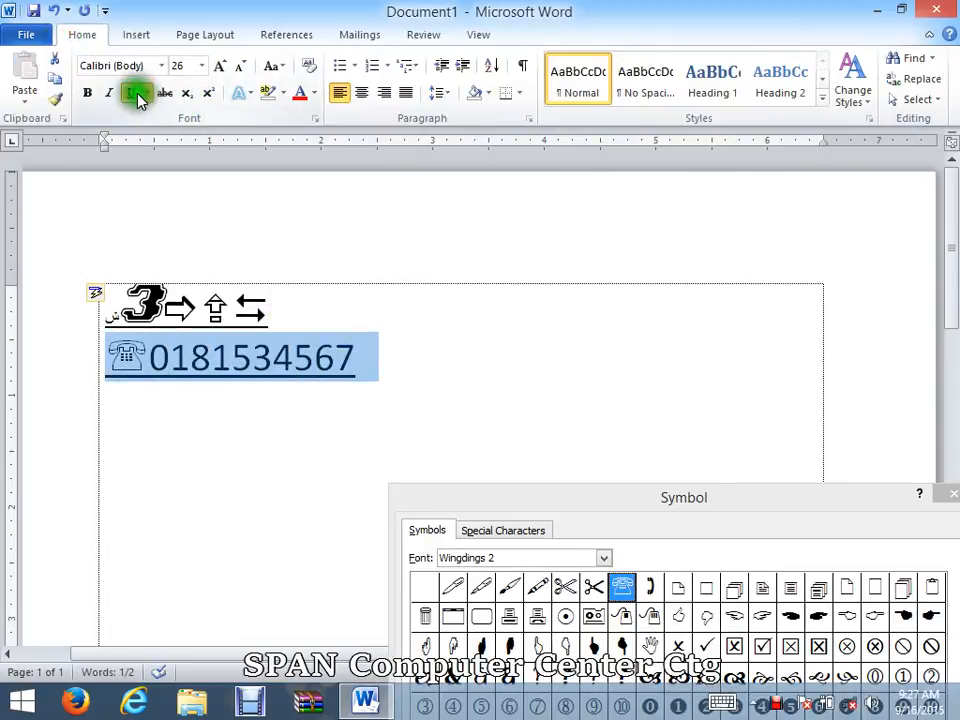
left_click(366, 357)
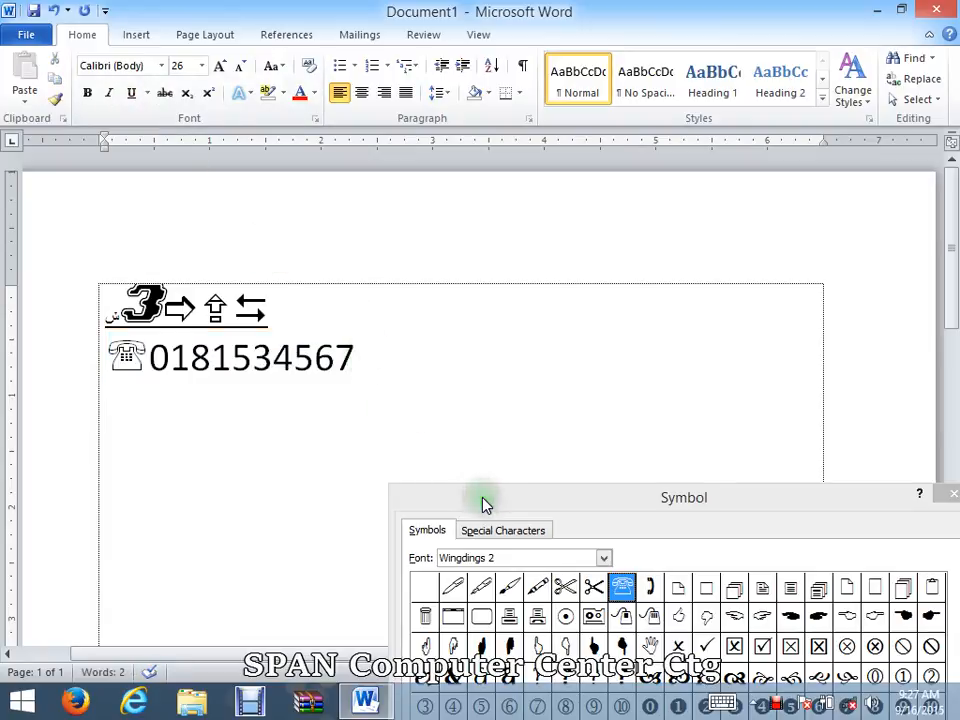
Step: Delete all the symbols on the first line, leaving it empty above the phone number
left_click_drag(270, 318, 4, 305)
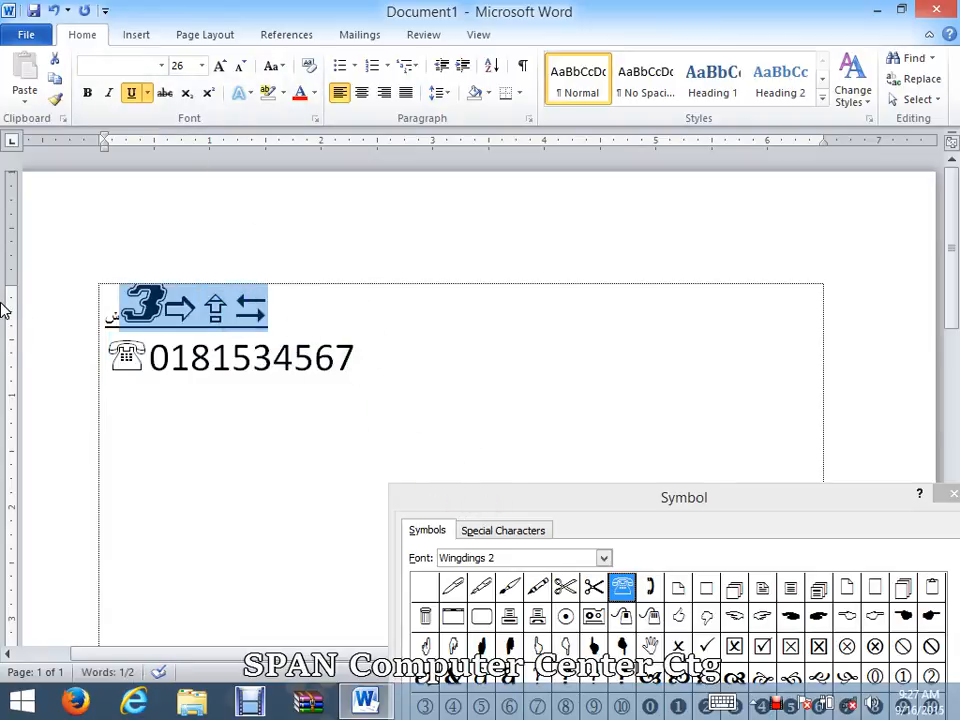
key("BackSpace")
key("BackSpace")
key("BackSpace")
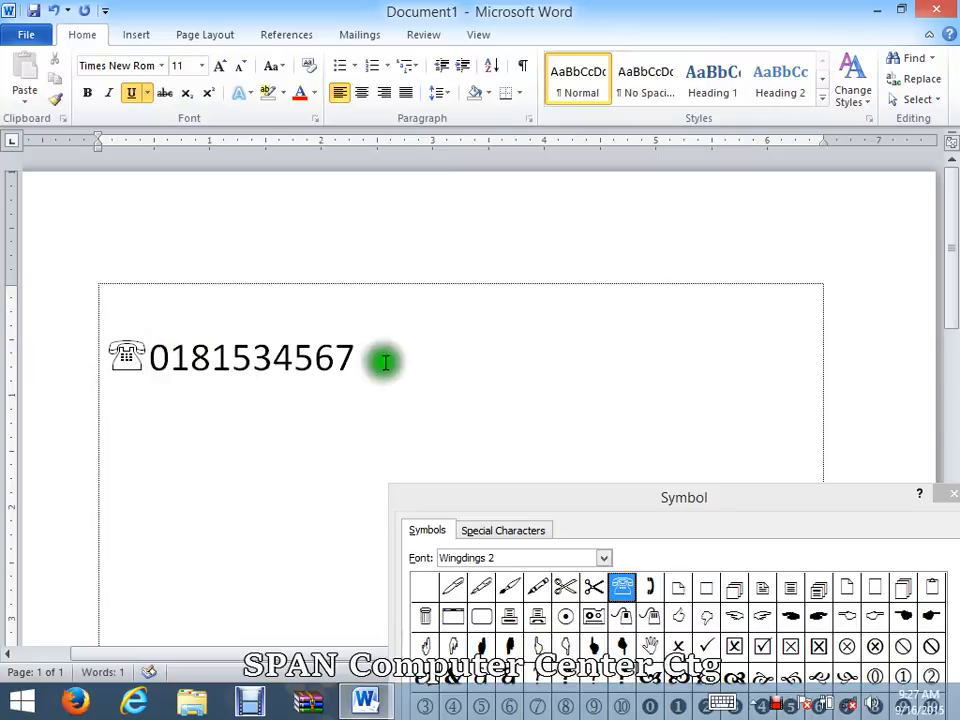
Step: Insert the pen symbol, character code 34, from Wingdings 2 on the empty first line
left_click_drag(545, 511, 571, 41)
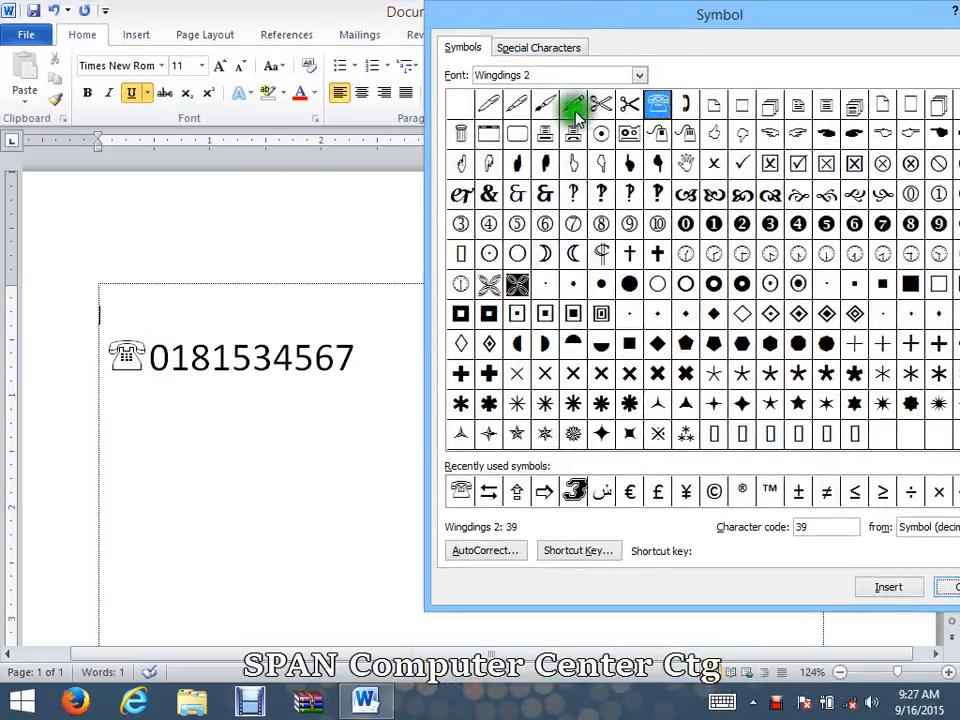
left_click(486, 106)
left_click(516, 104)
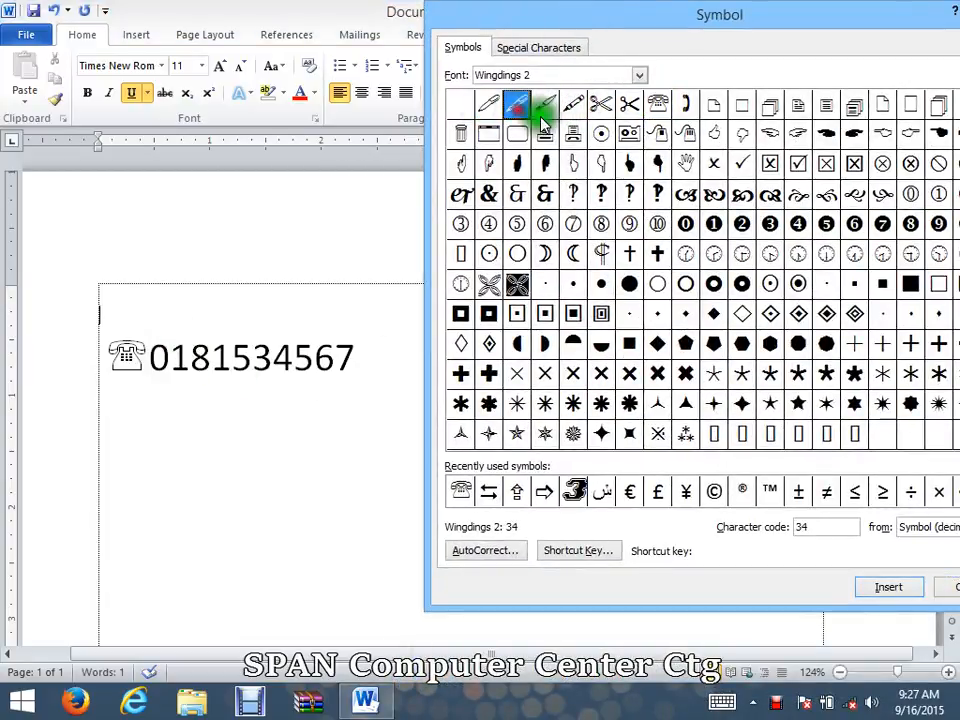
left_click(890, 589)
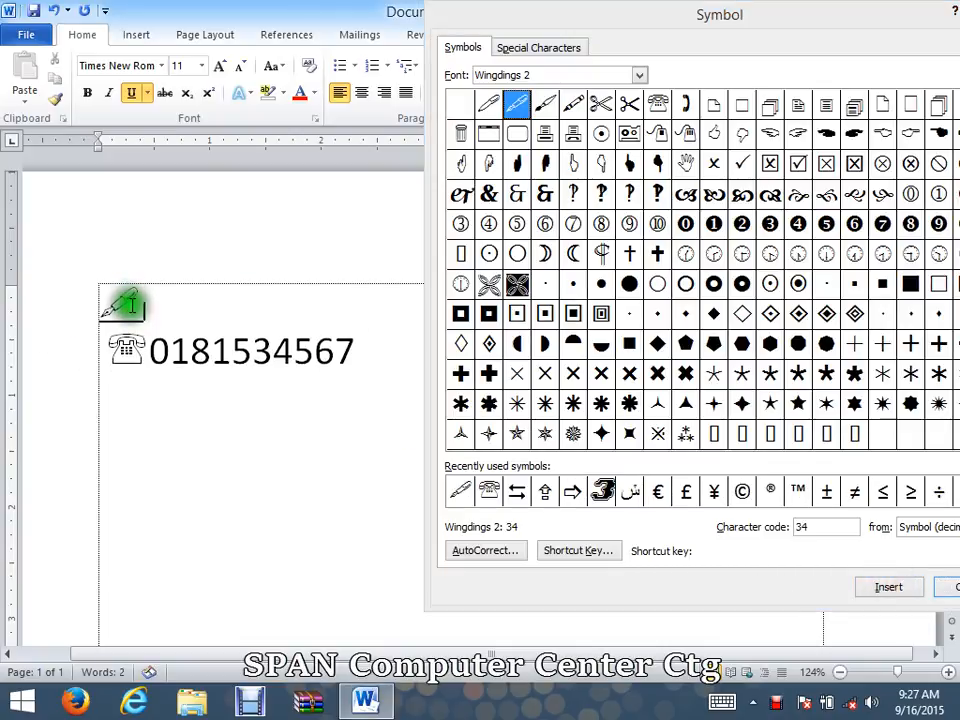
Step: Write "xdfghytjyujluhjl;ujil" after the pen symbol and remove the underline from that line
type("l:ujil")
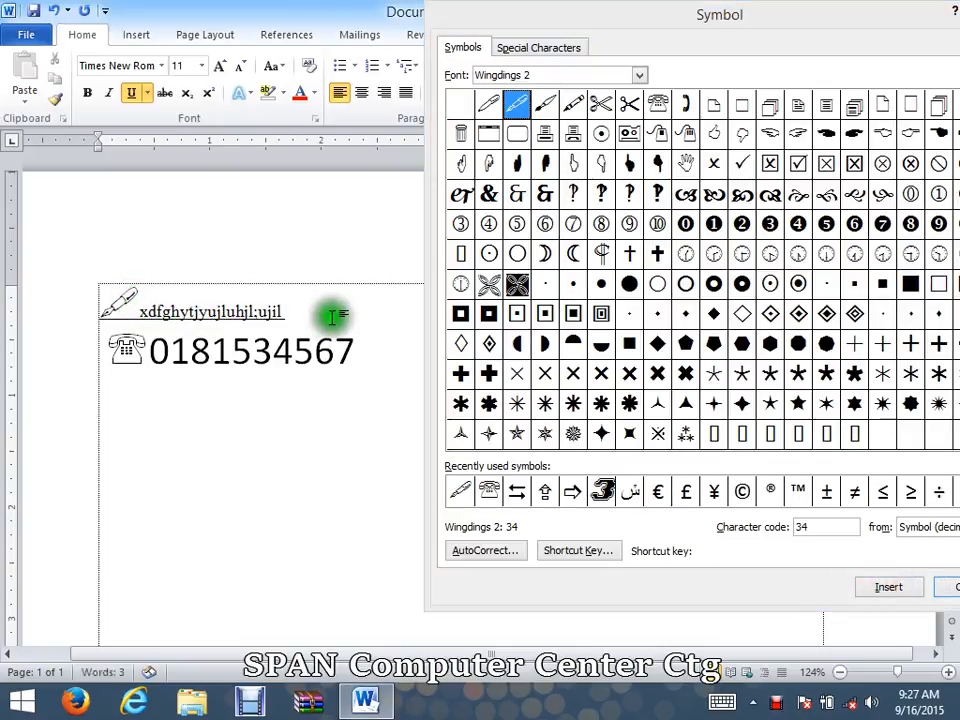
left_click(52, 304)
left_click(343, 289)
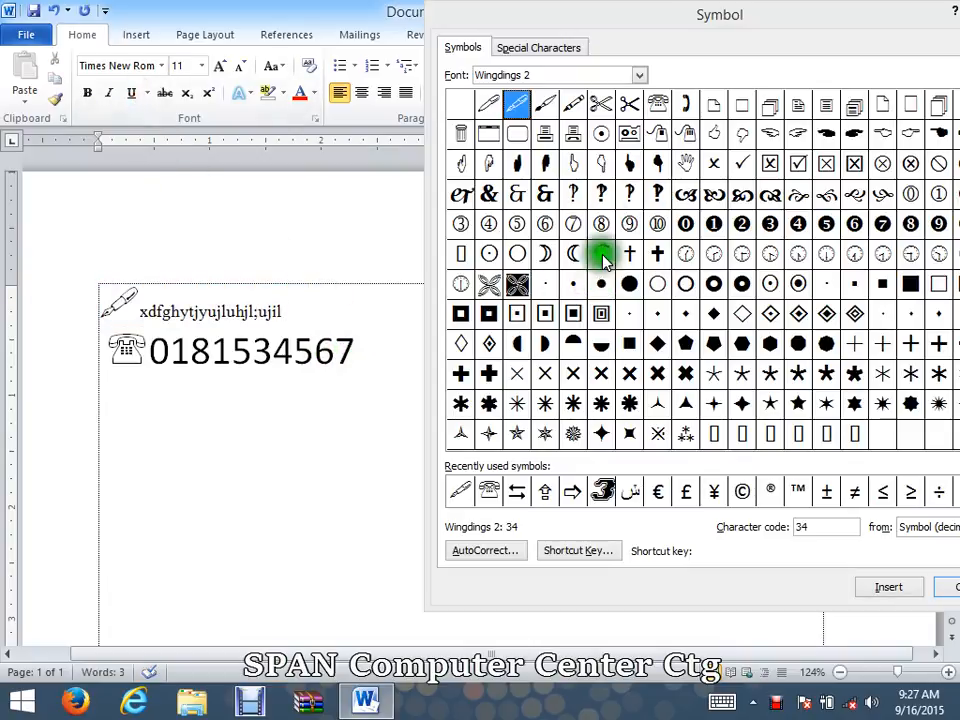
Step: Examine the Wingdings 2 characters, including the circled numbers, scissors, polygons and stars
left_click(769, 223)
left_click(629, 314)
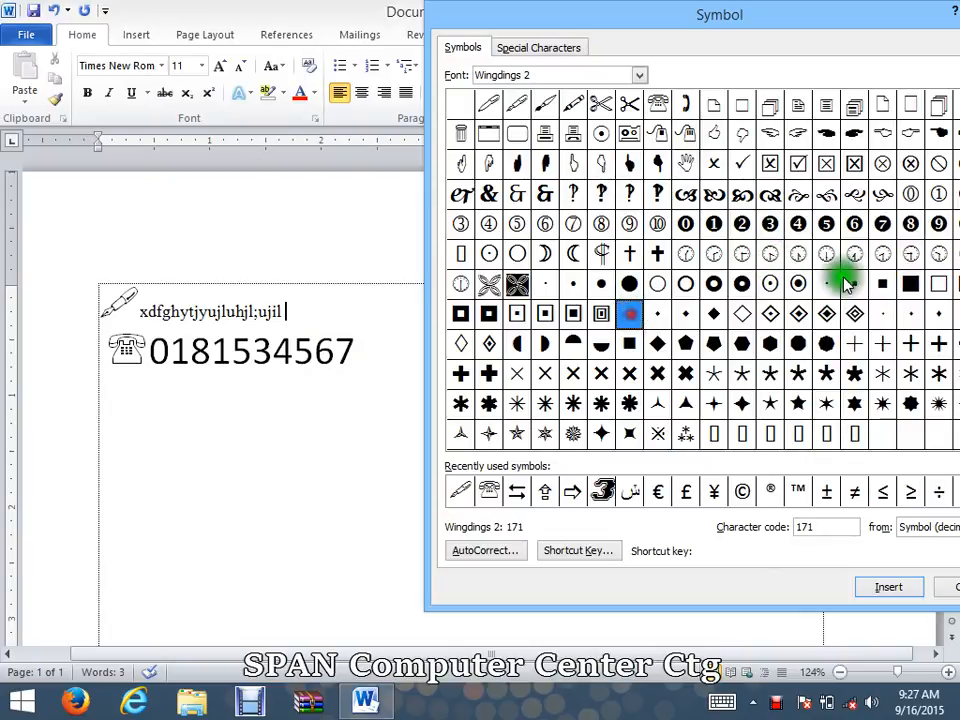
left_click(845, 283)
left_click(598, 103)
left_click(800, 345)
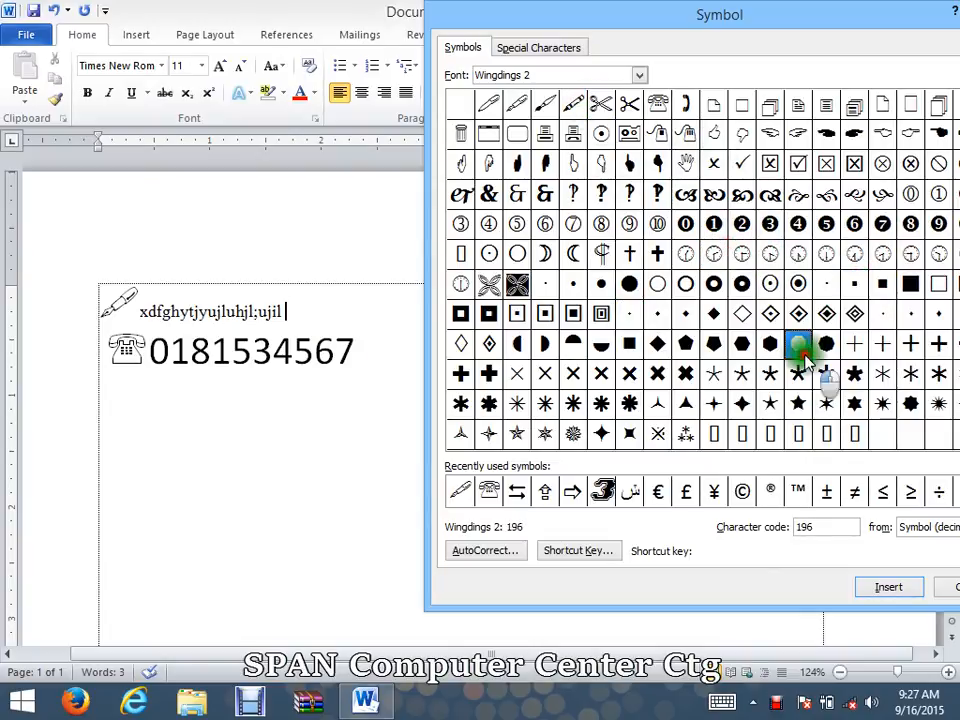
left_click(797, 403)
left_click(741, 403)
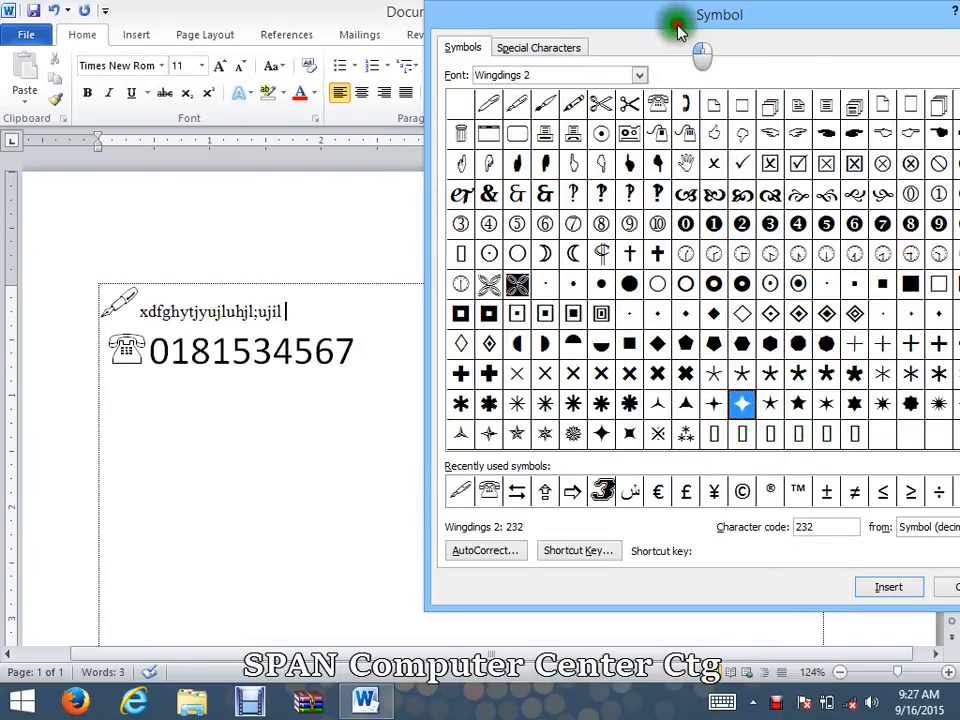
Step: Display the characters of the Symbol font in the symbol grid
left_click_drag(677, 30, 513, 32)
left_click(475, 77)
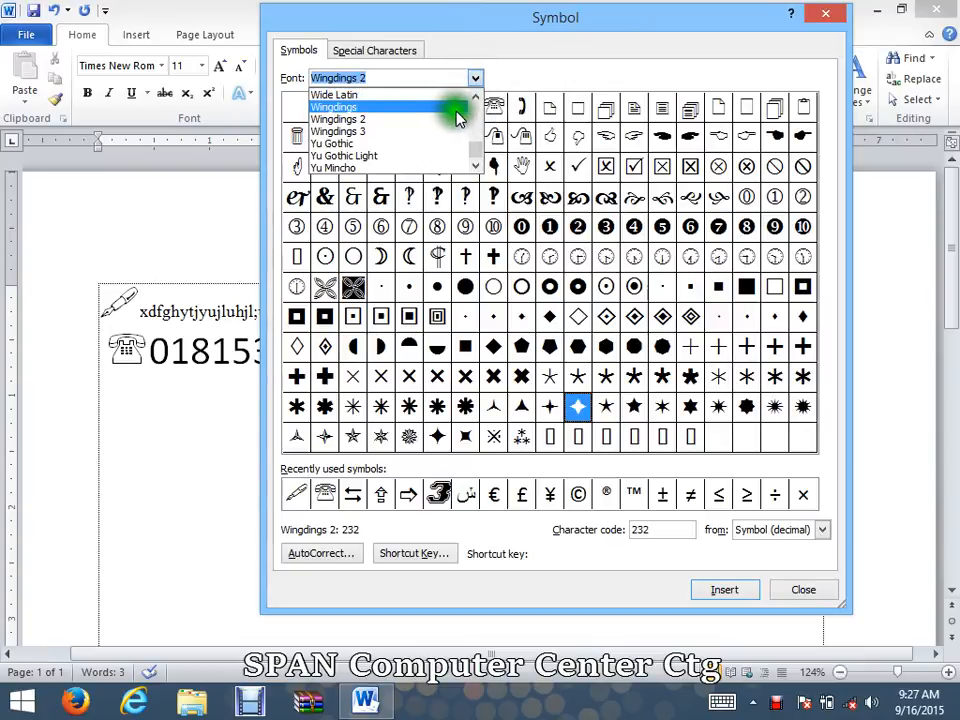
left_click(477, 101)
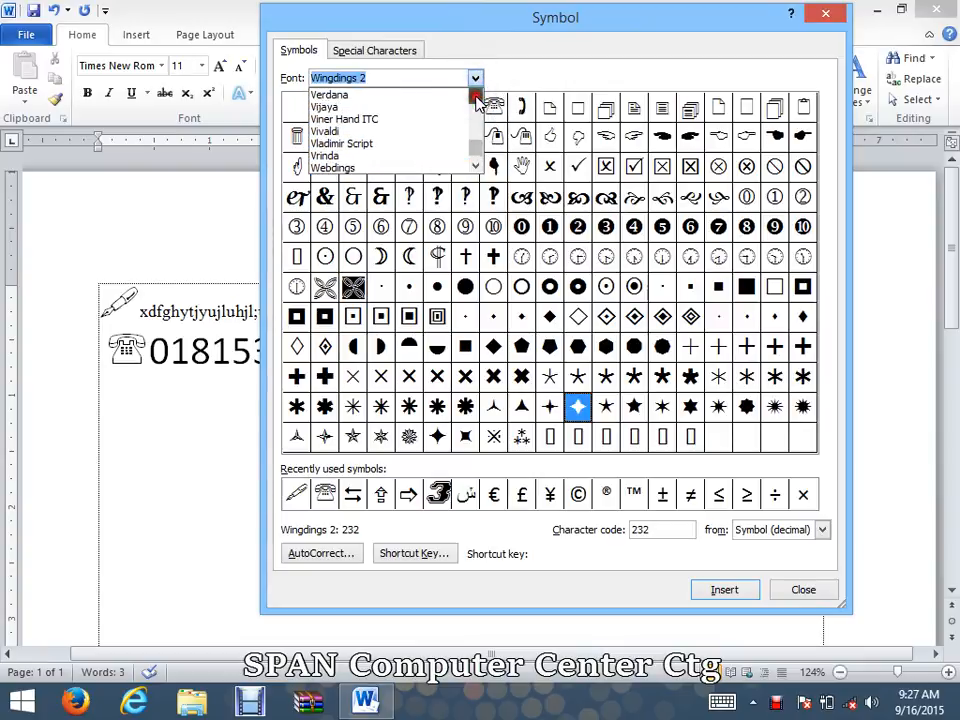
left_click(476, 98)
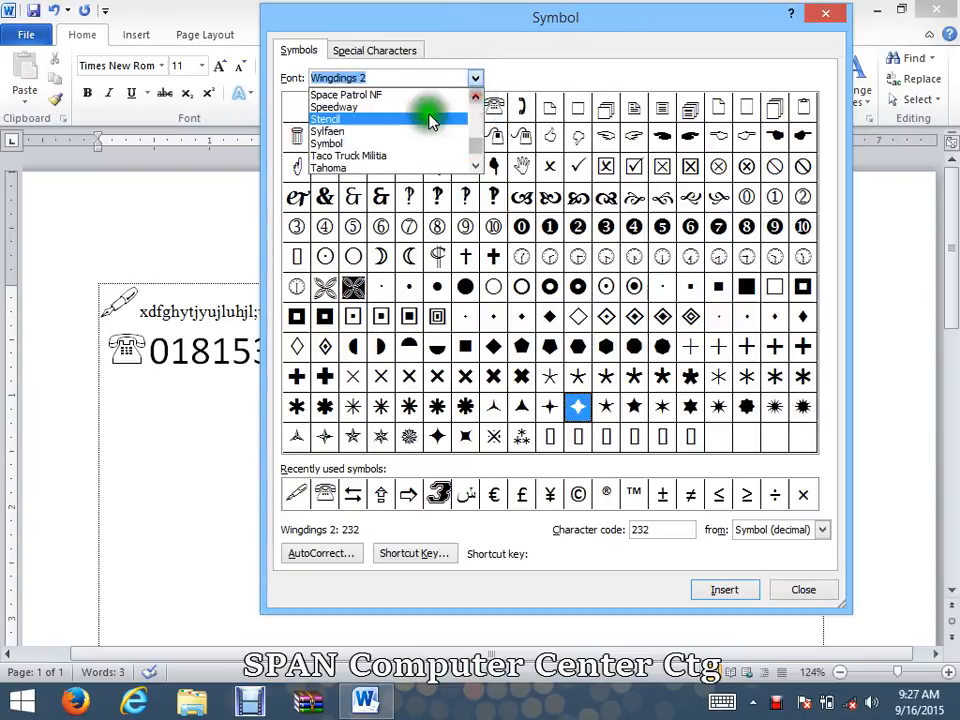
left_click(367, 143)
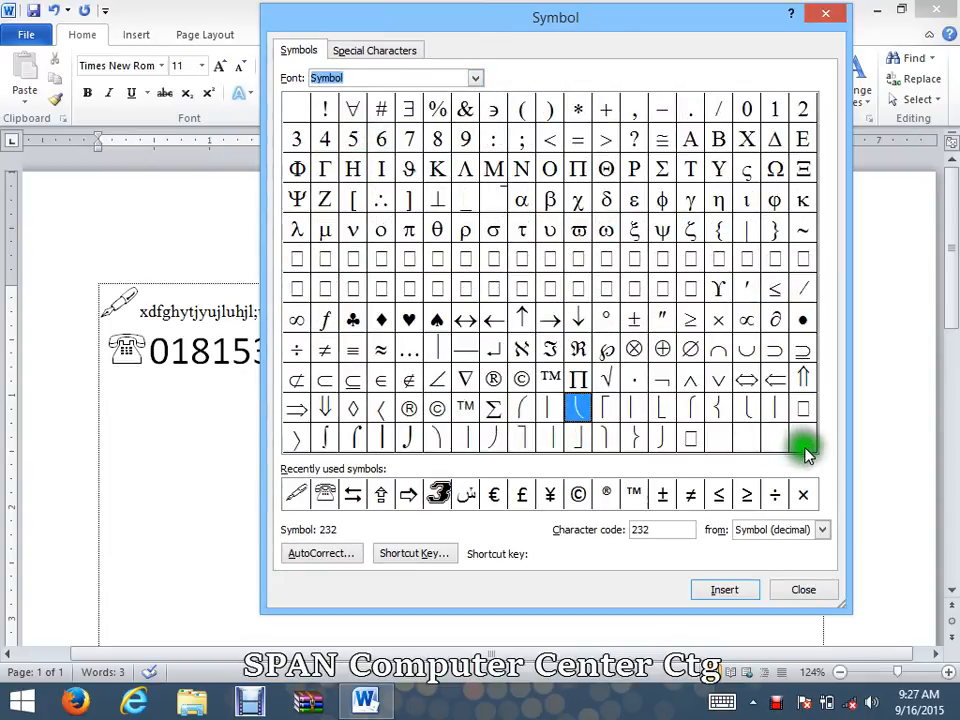
Step: Browse the available fonts and display the characters of Mongolian Baiti
left_click(475, 79)
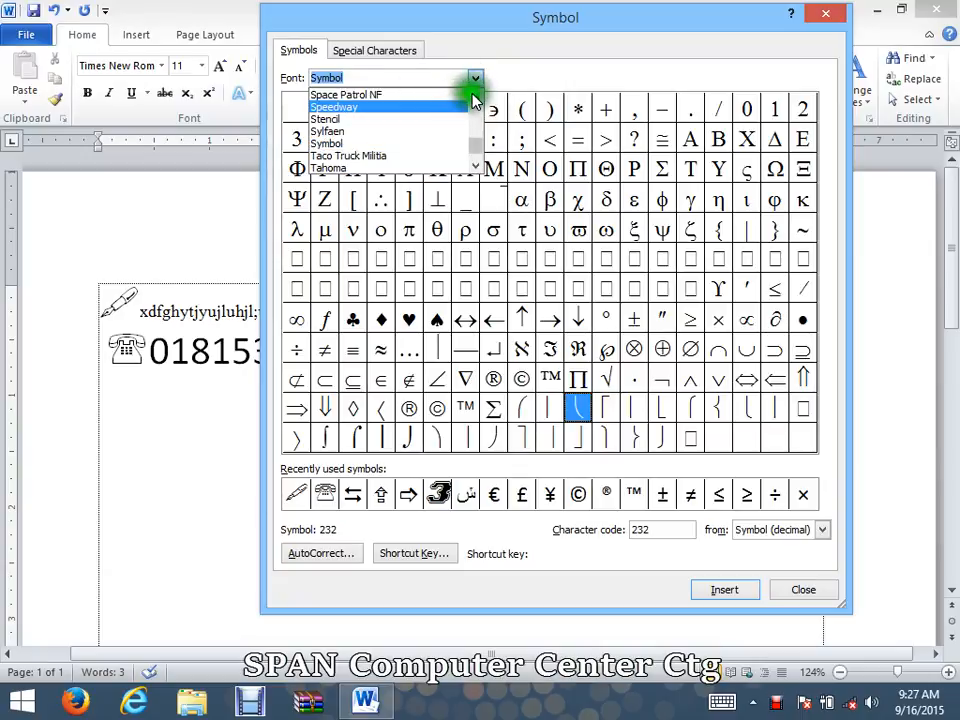
left_click(476, 97)
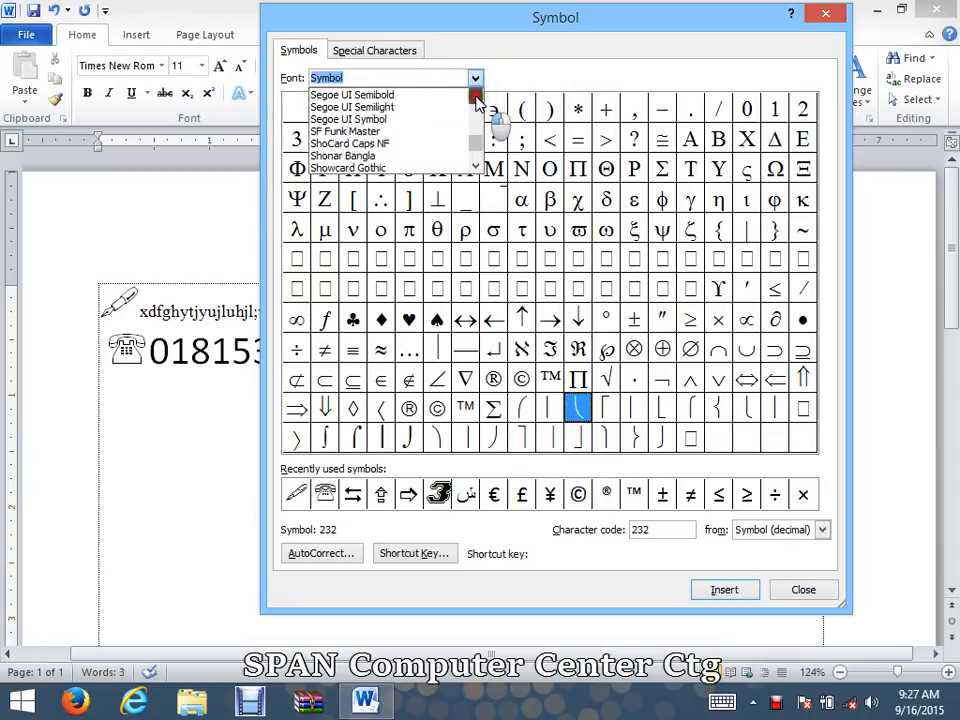
left_click_drag(476, 97, 476, 100)
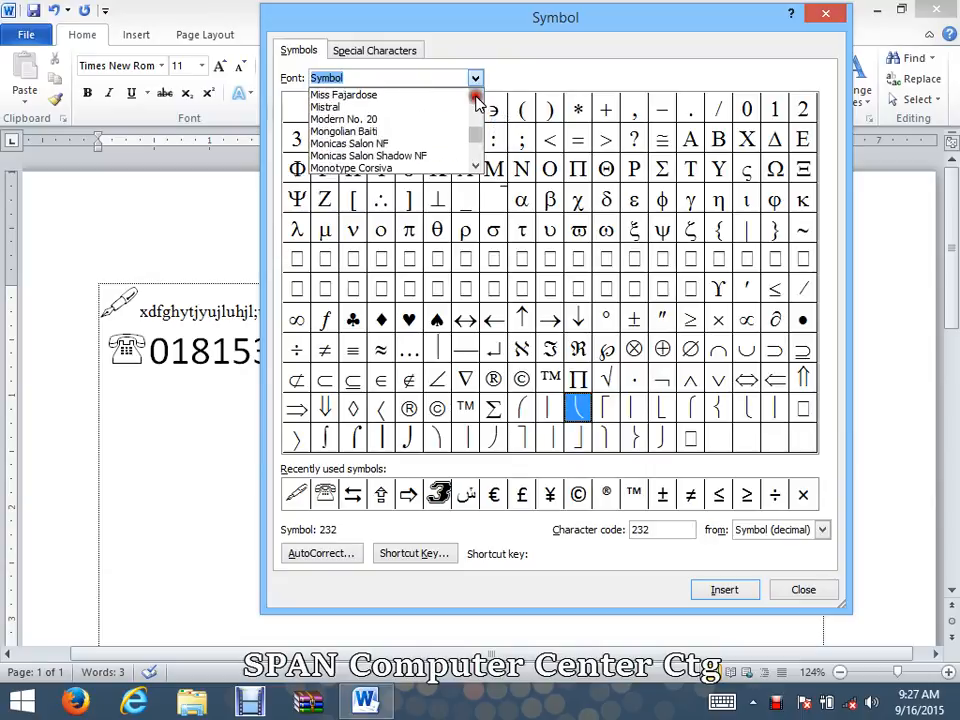
left_click(405, 133)
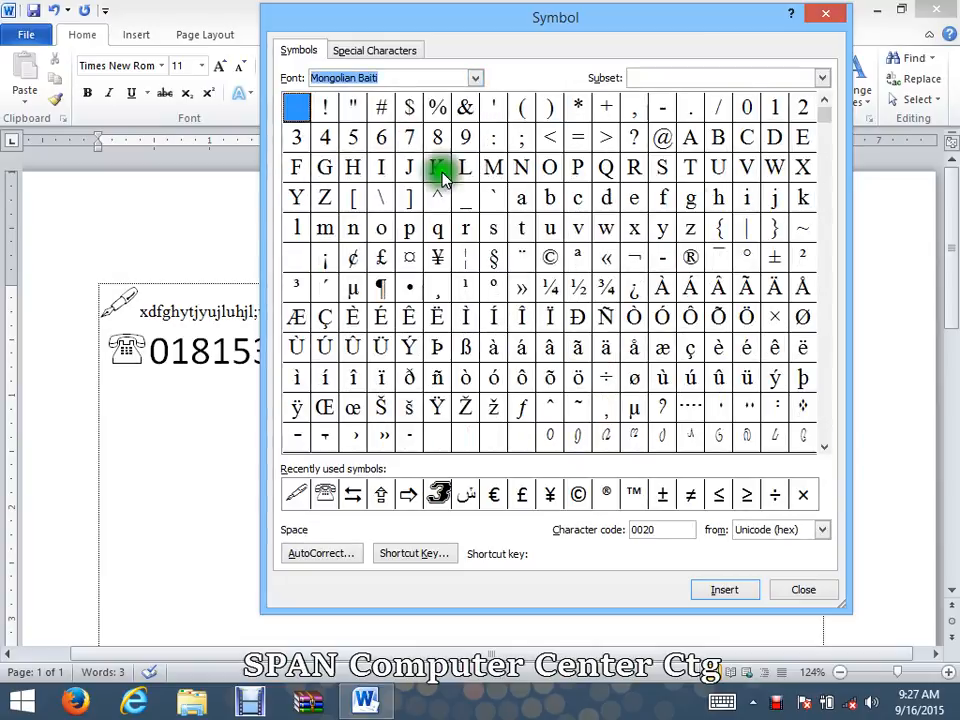
Step: Inspect the section sign, the caret and the lowercase e among the Mongolian Baiti characters
left_click(493, 255)
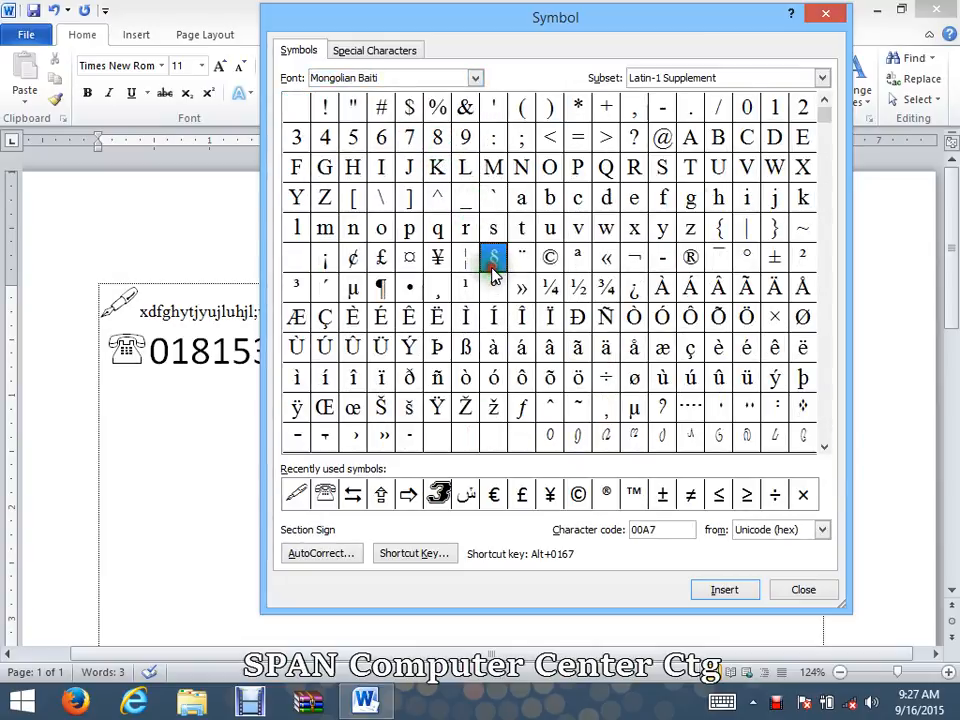
left_click(437, 200)
left_click(634, 205)
Step: Insert the copyright sign and the registered sign in the Mistral font after the text on the pen line
left_click(474, 78)
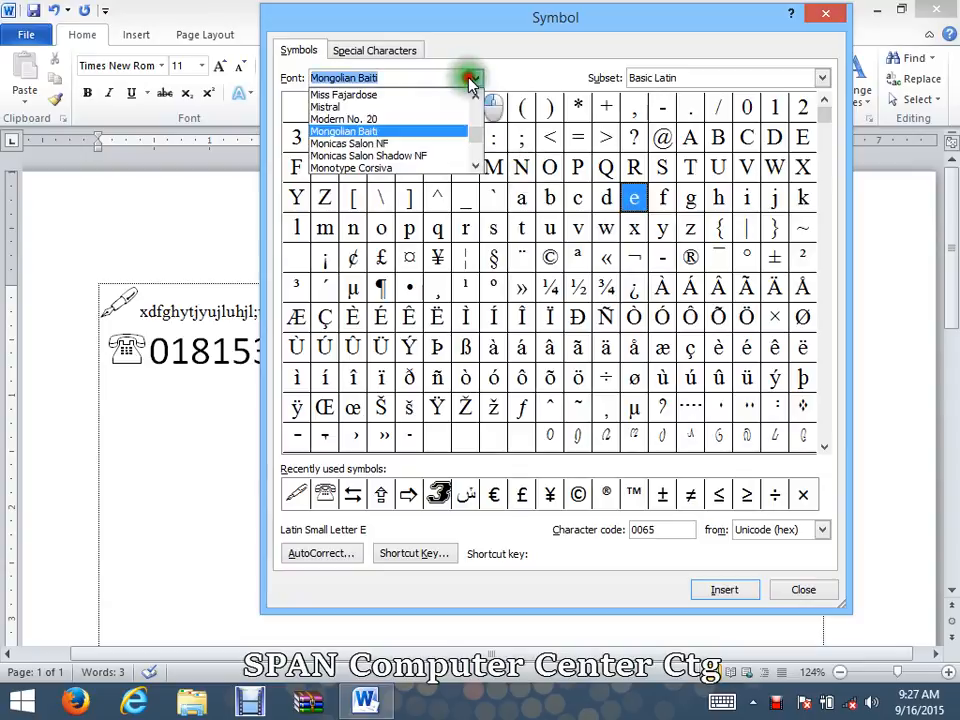
left_click(432, 108)
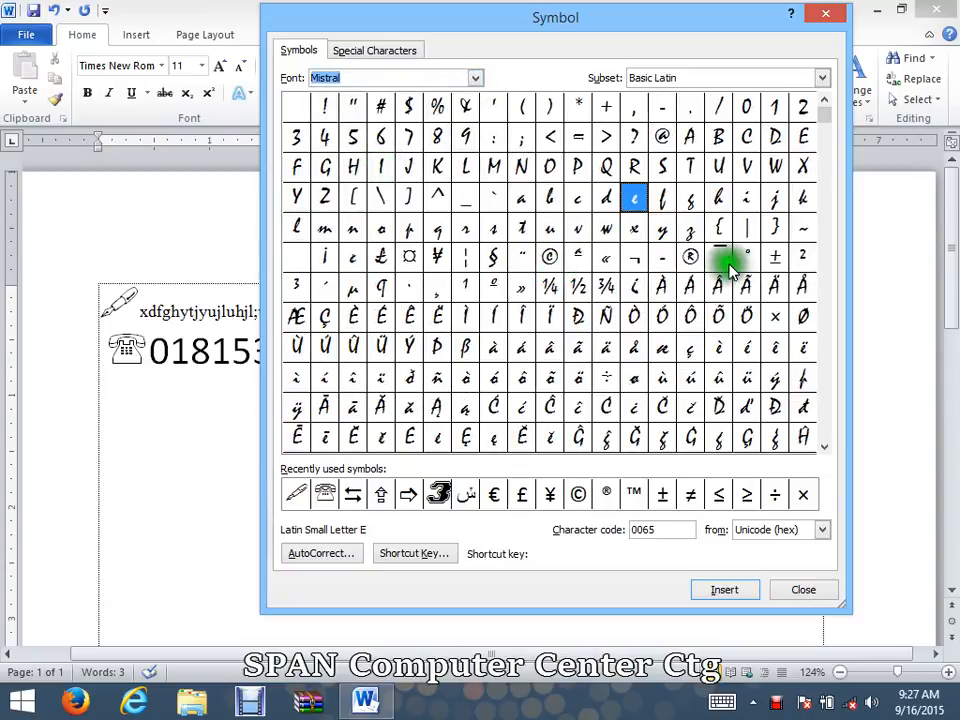
left_click(550, 257)
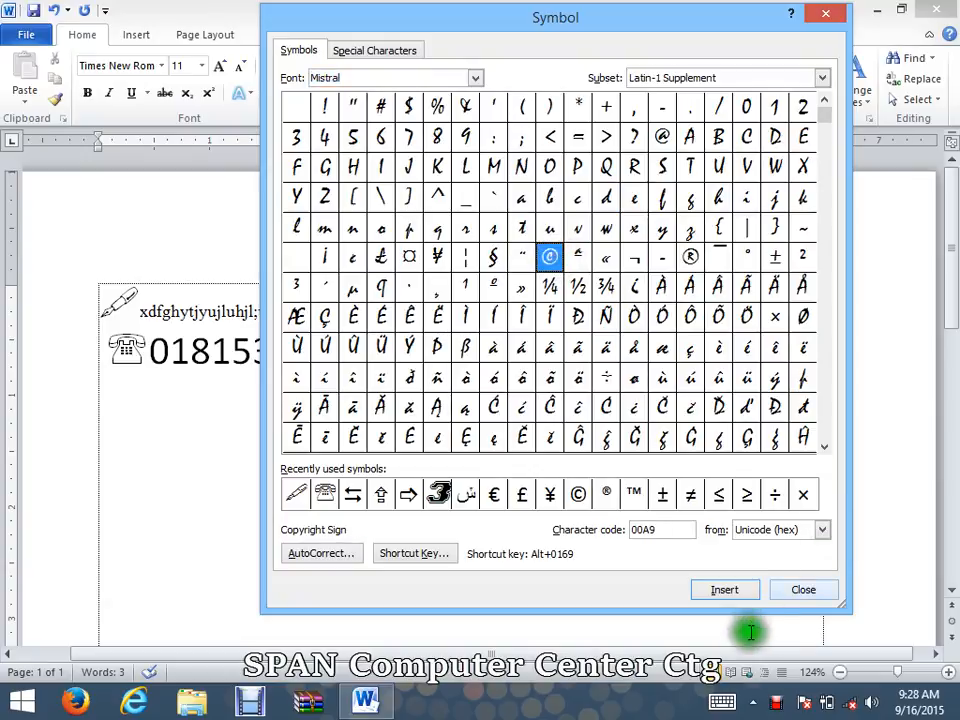
left_click(730, 589)
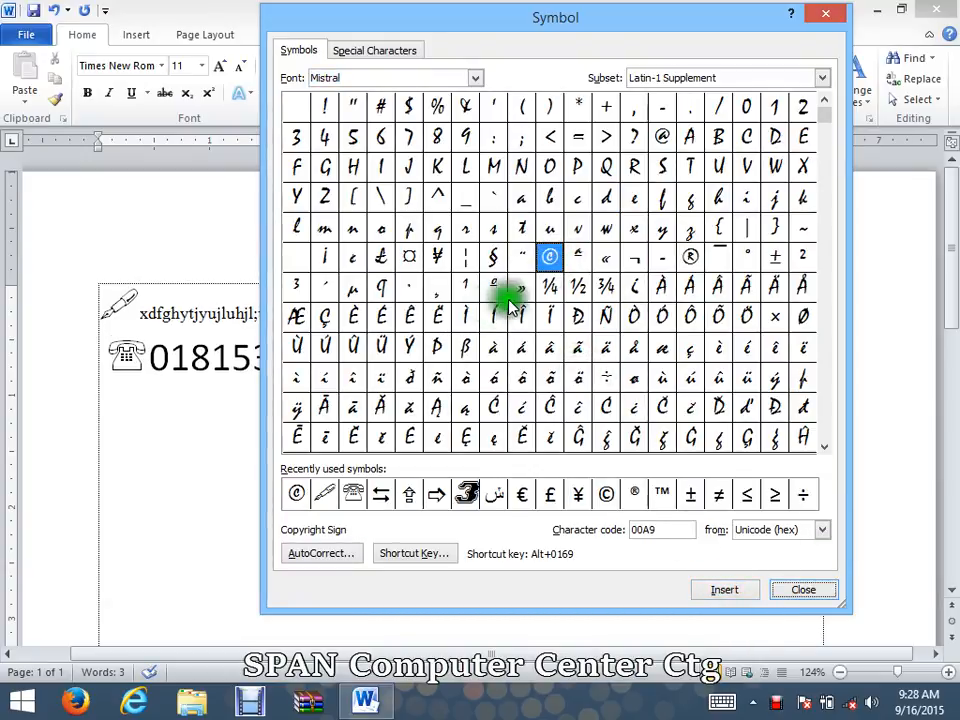
left_click(690, 258)
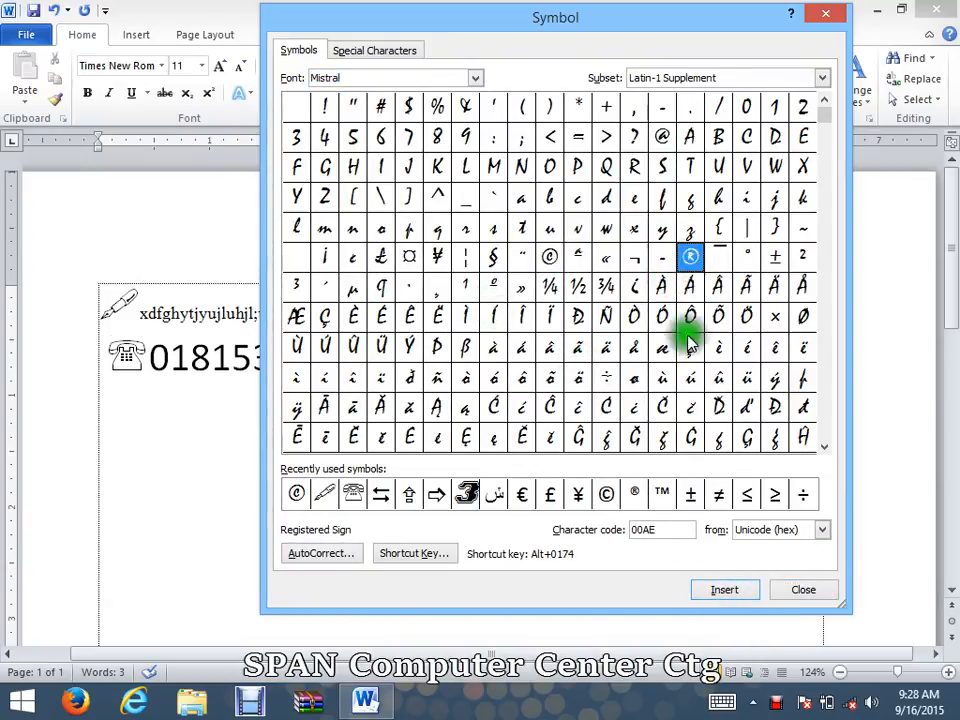
left_click(725, 591)
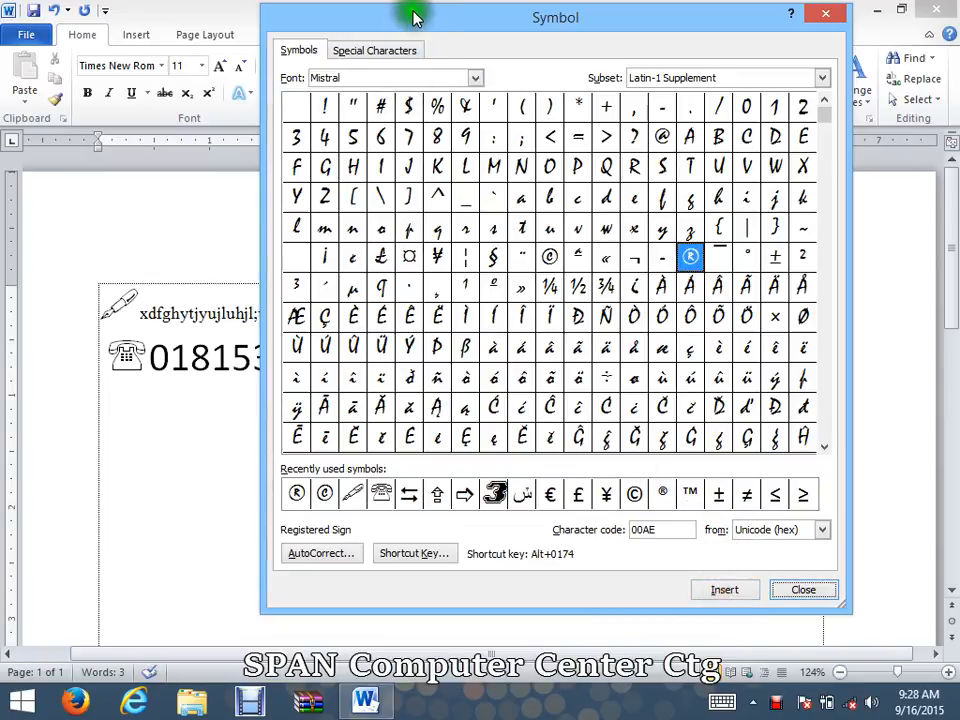
Step: Uncover the document text behind the Symbol dialog and view the list of special characters before returning to the symbol grid
left_click_drag(411, 17, 486, 44)
left_click(470, 73)
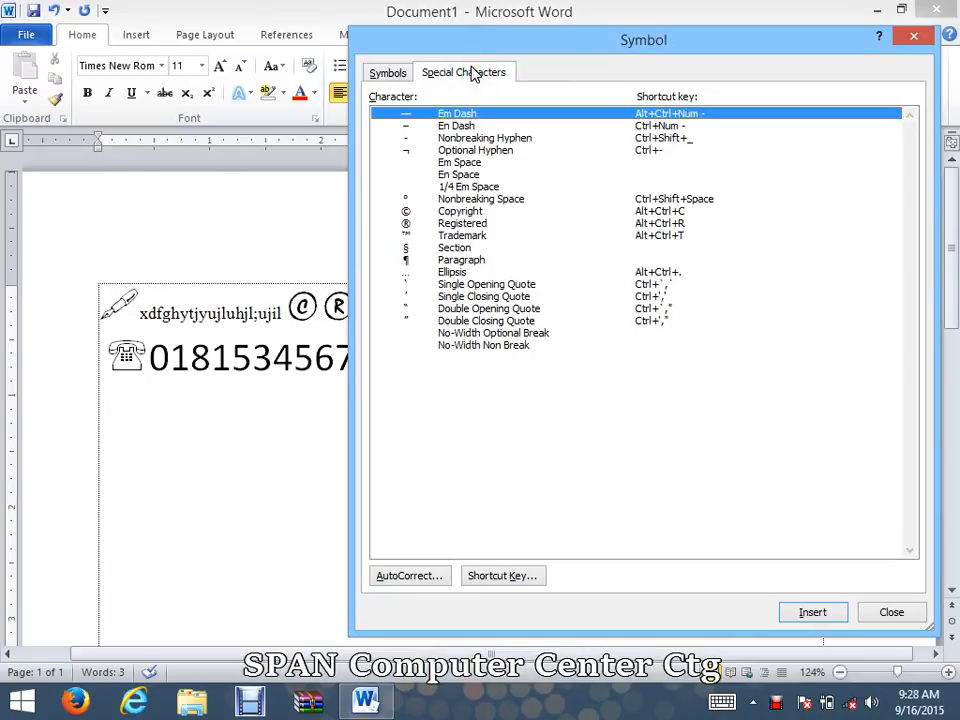
left_click(390, 74)
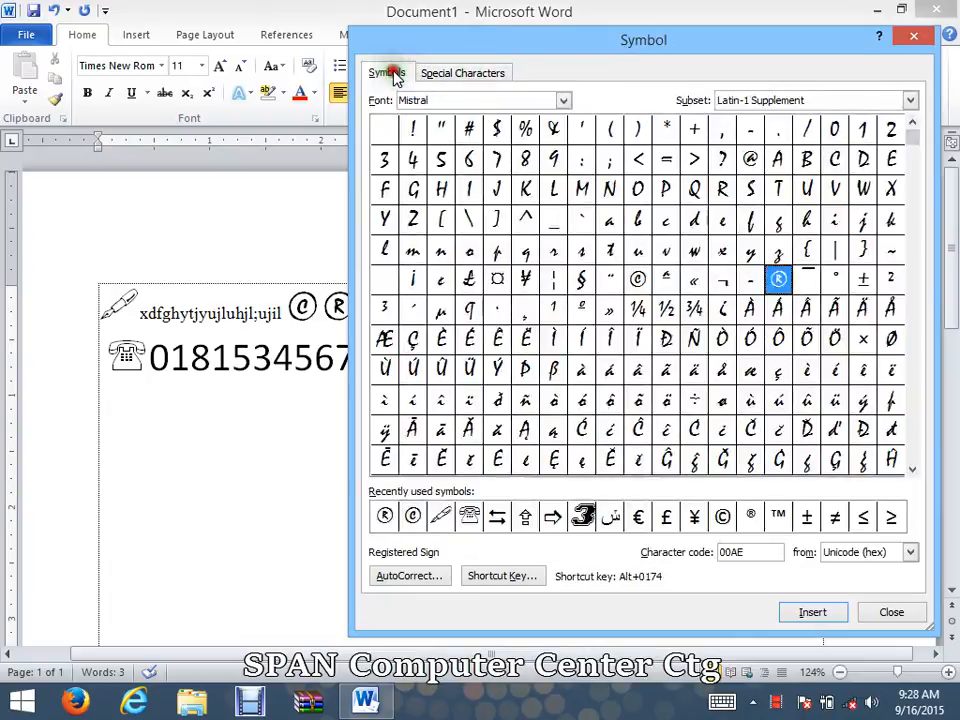
Step: Insert the registered sign in the Algerian font at the end of the pen line
left_click(562, 101)
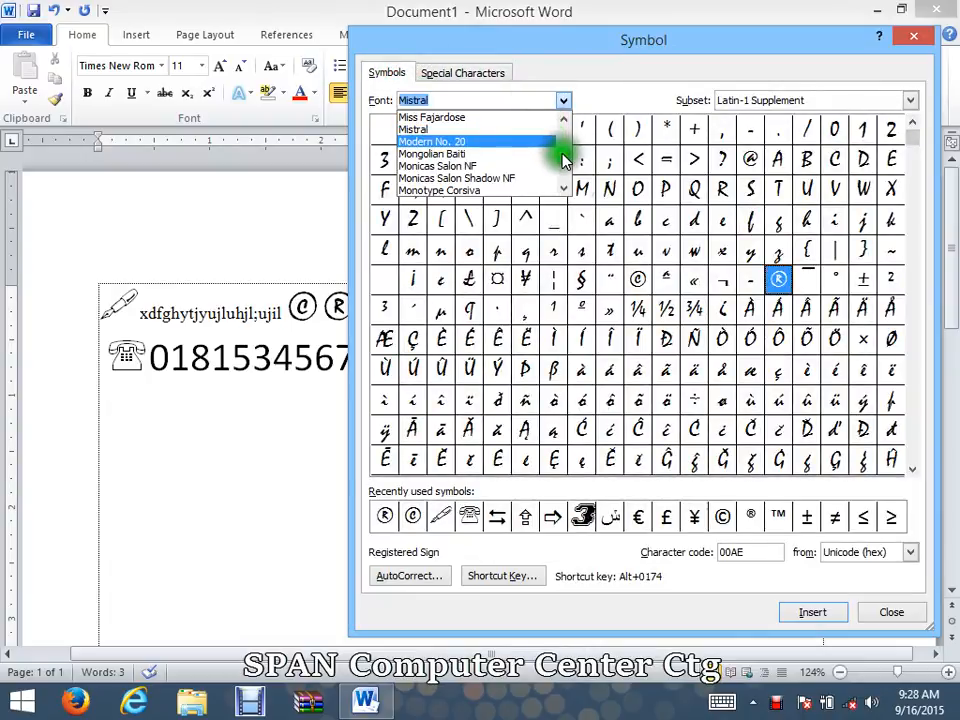
left_click_drag(565, 160, 561, 122)
left_click(504, 161)
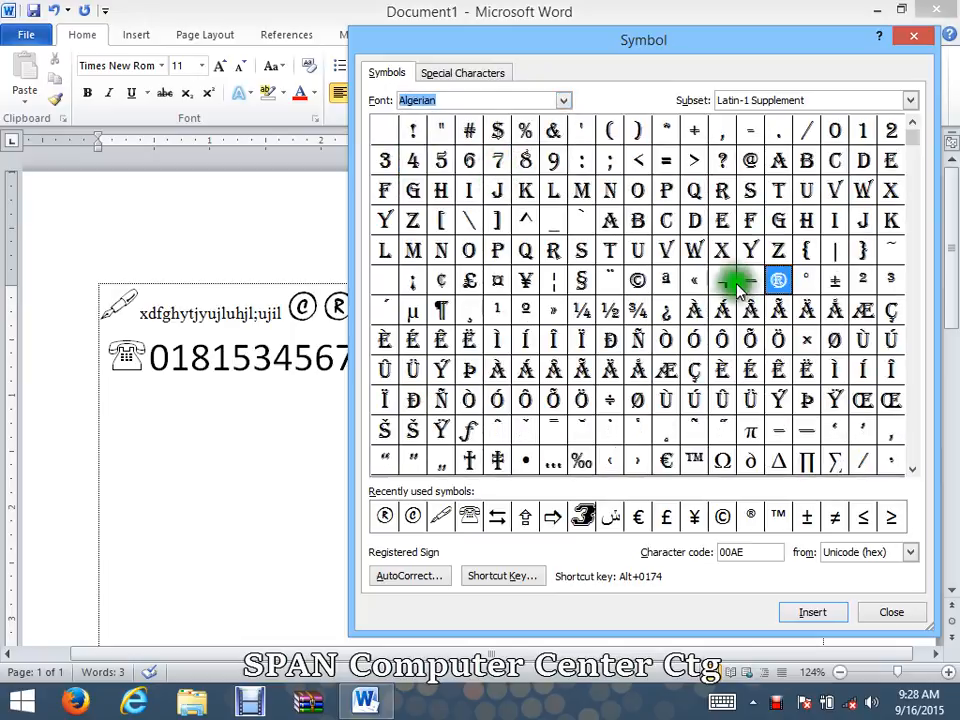
left_click(810, 612)
left_click_drag(415, 40, 391, 14)
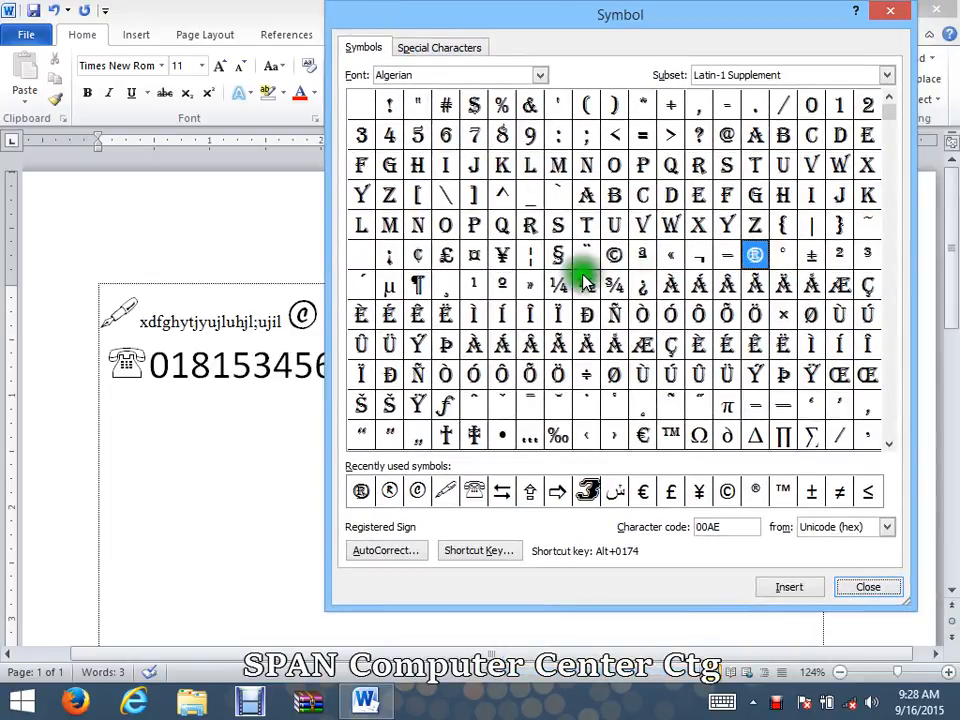
Step: Insert the Algerian dollar sign at the end of the pen line and close the Symbol dialog
left_click(475, 106)
left_click(803, 588)
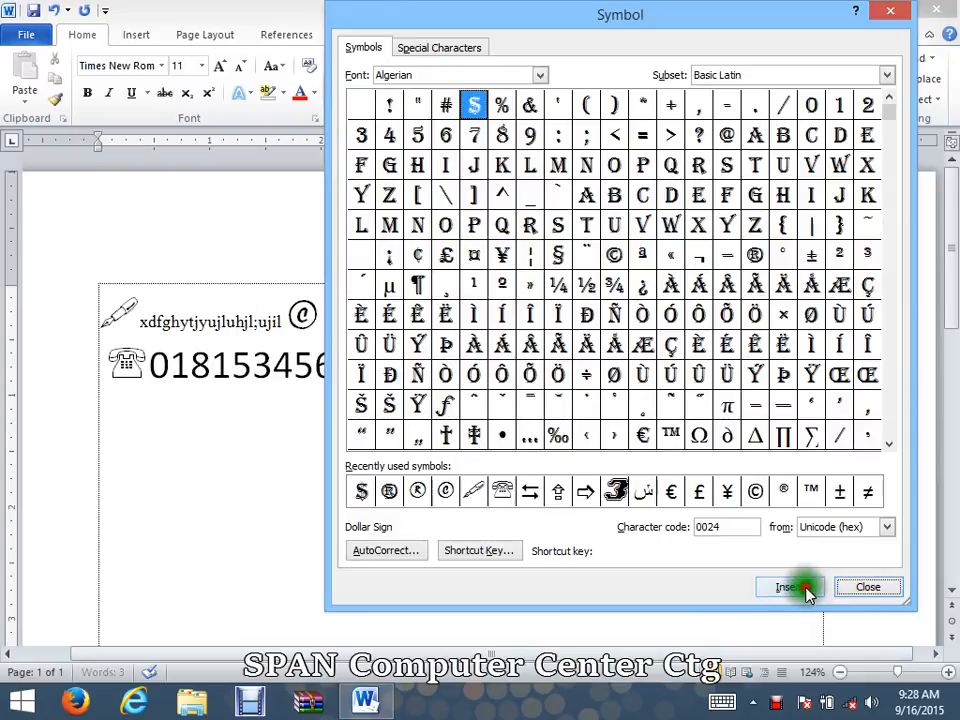
left_click_drag(617, 17, 553, 9)
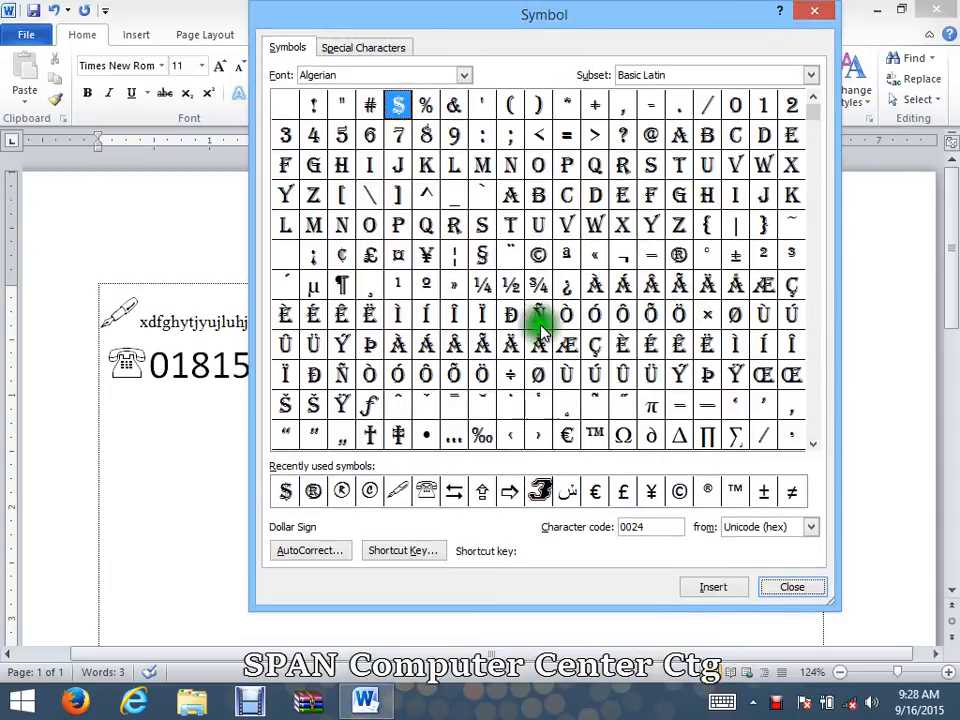
left_click(790, 590)
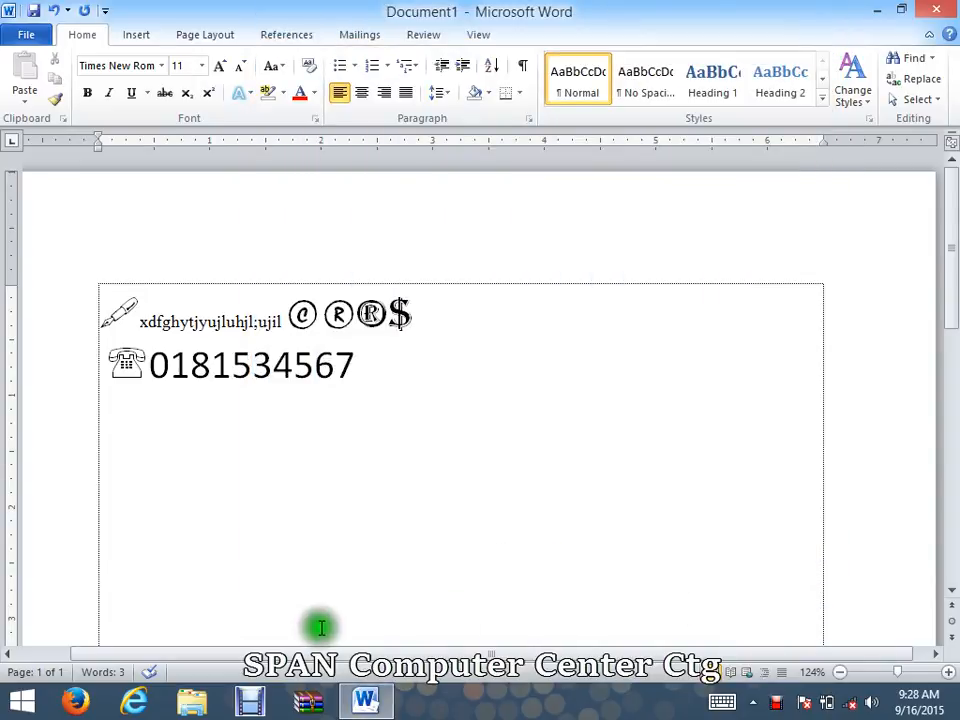
left_click(252, 703)
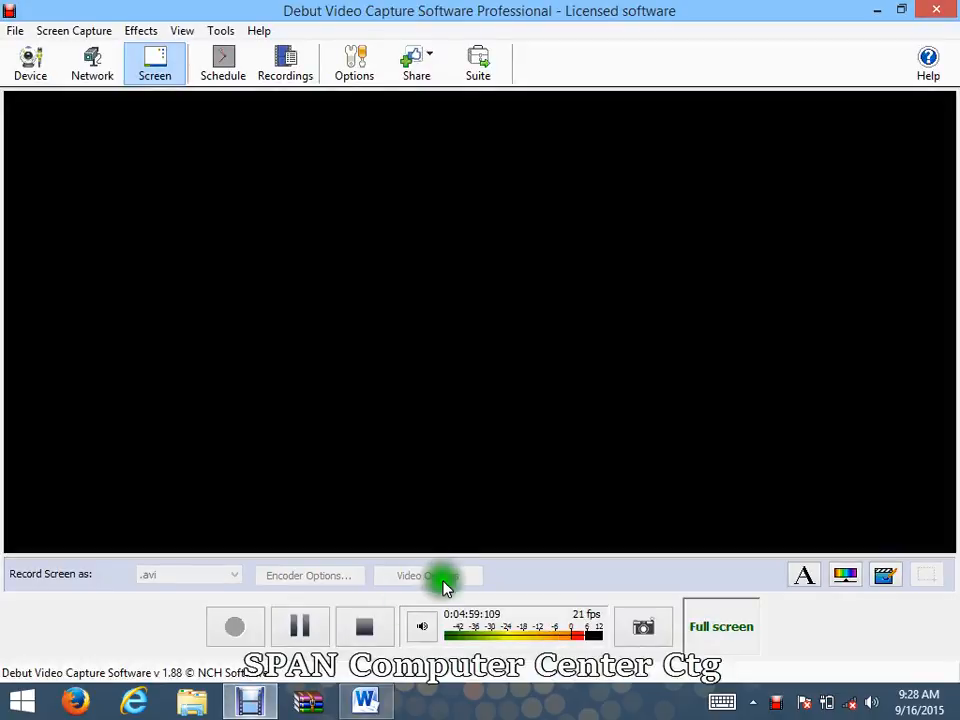